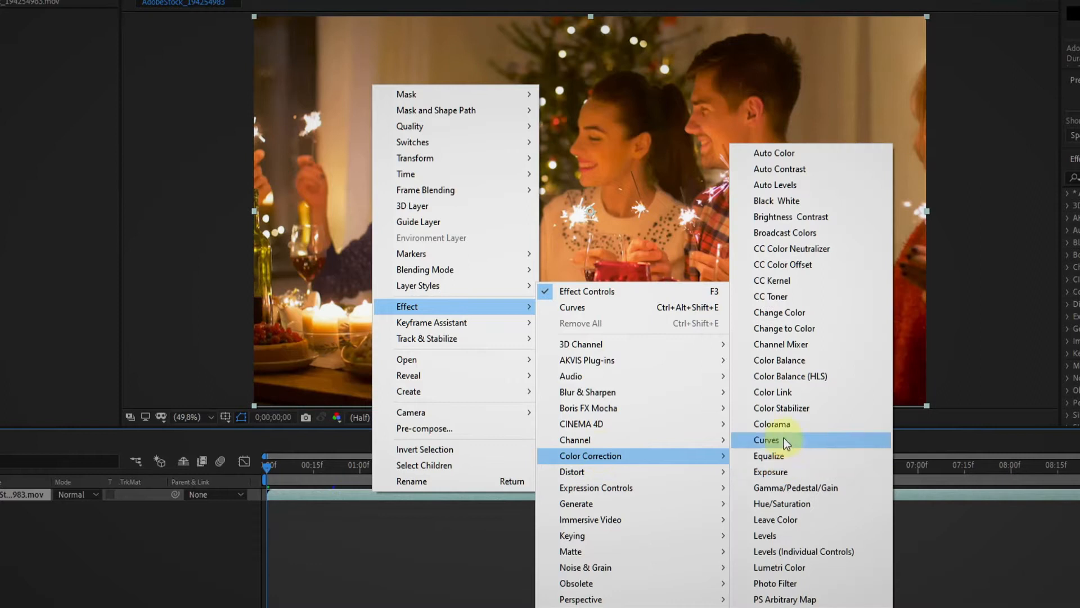
Step: Apply the Curves color correction to the video layer and shape a slight S-curve that lifts the highlights and lowers the shadows
left_click(785, 438)
left_click_drag(32, 116, 20, 116)
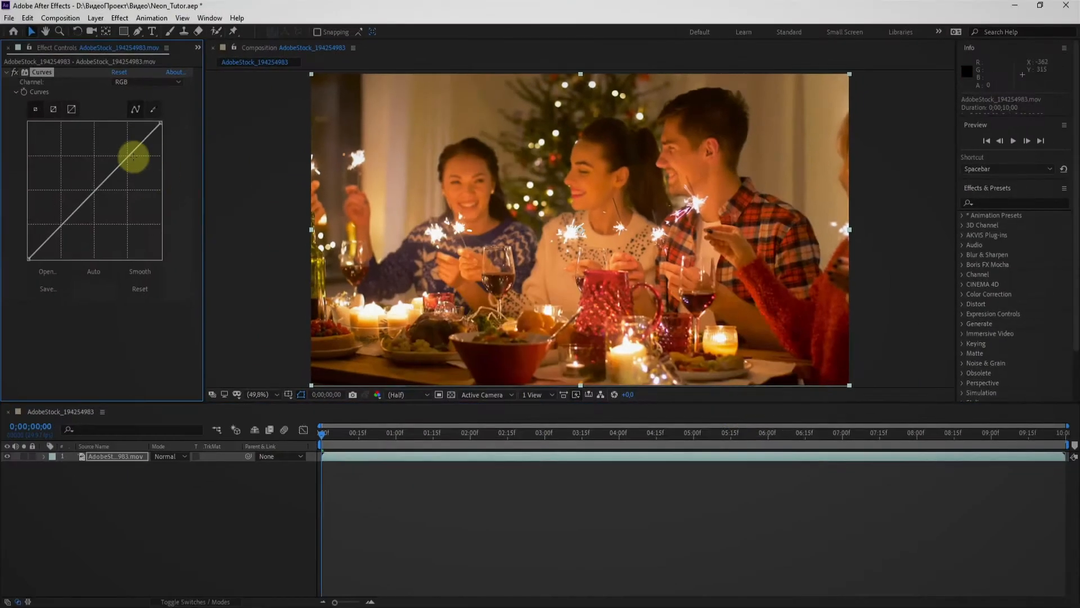
left_click_drag(122, 152, 123, 151)
left_click_drag(63, 215, 68, 229)
Step: Apply the AKVIS Neon Video effect to the same layer, below Curves
right_click(96, 148)
mouse_move(135, 213)
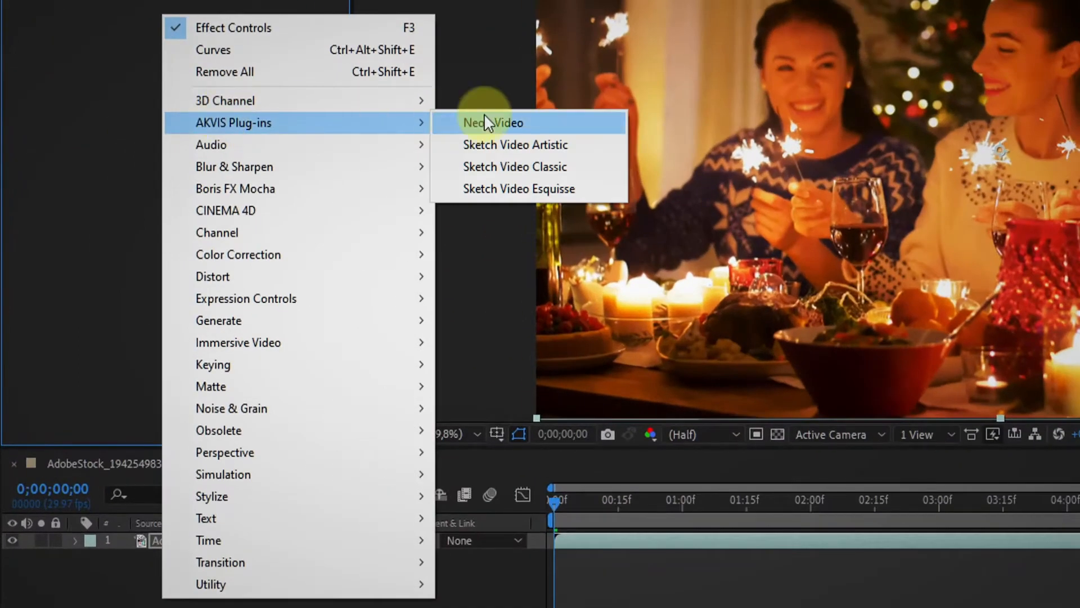
left_click(485, 115)
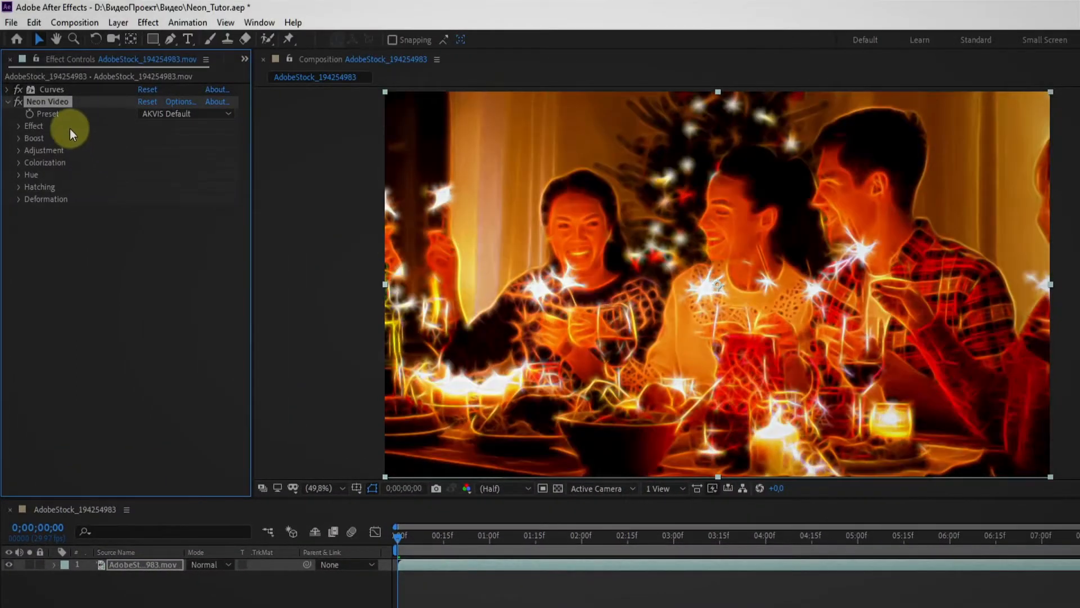
Step: Preview the AKVIS Afterglow, Aureole, Bright Neon Lines, Enigma and Impressive presets of Neon Video, and return to AKVIS Default
left_click(185, 114)
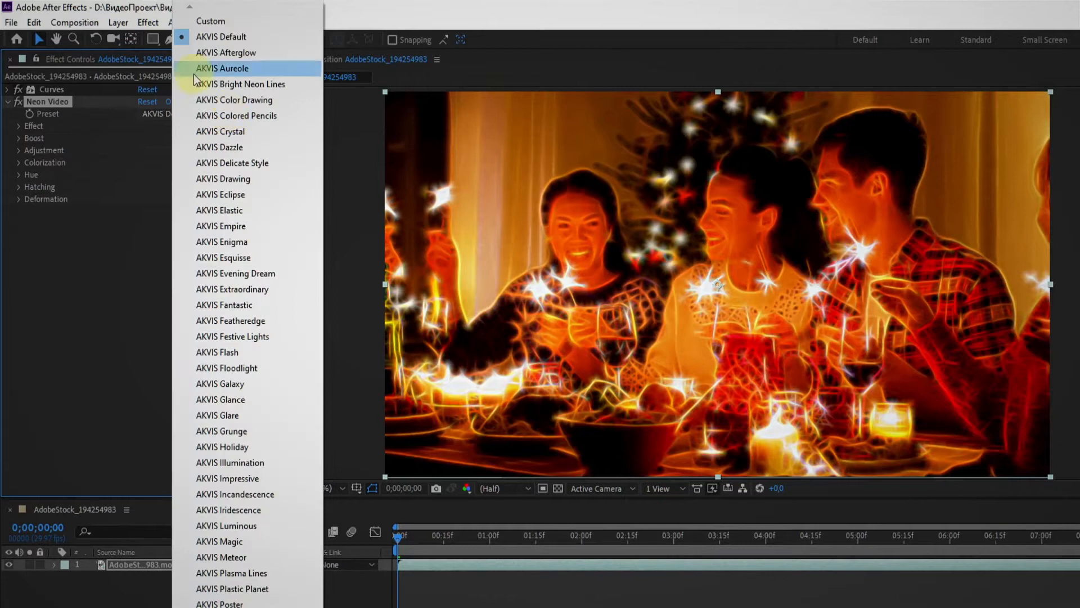
left_click(192, 50)
left_click(225, 112)
left_click(200, 70)
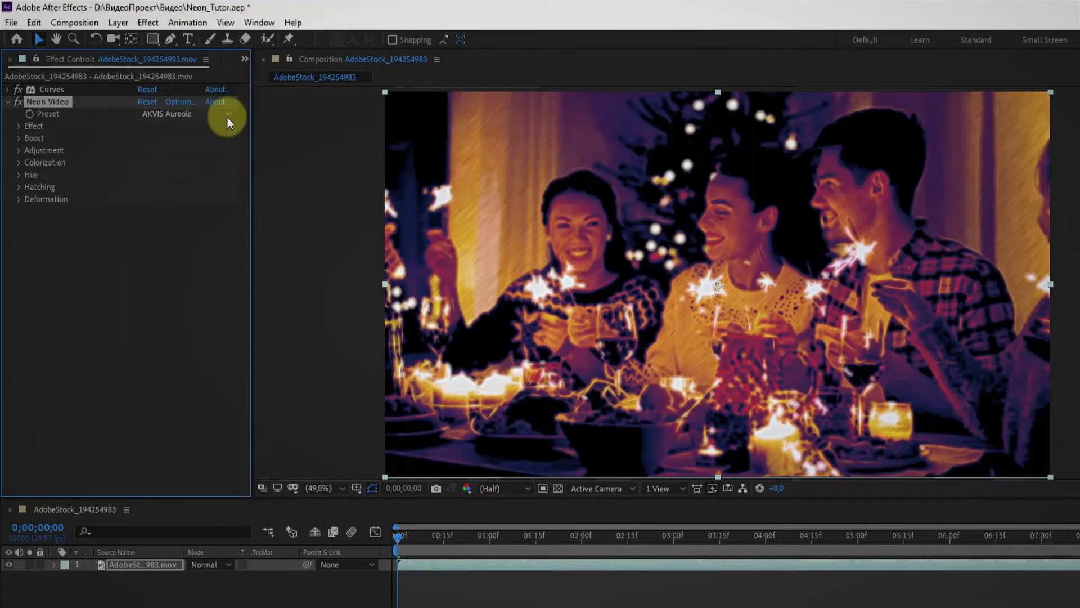
left_click(226, 114)
left_click(193, 80)
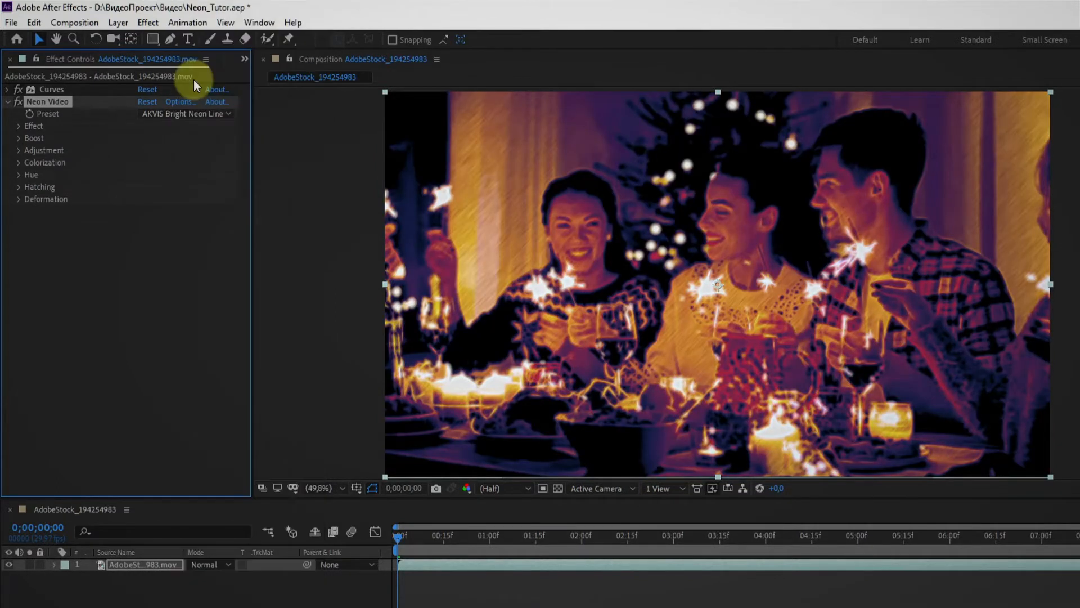
left_click(223, 112)
left_click(219, 242)
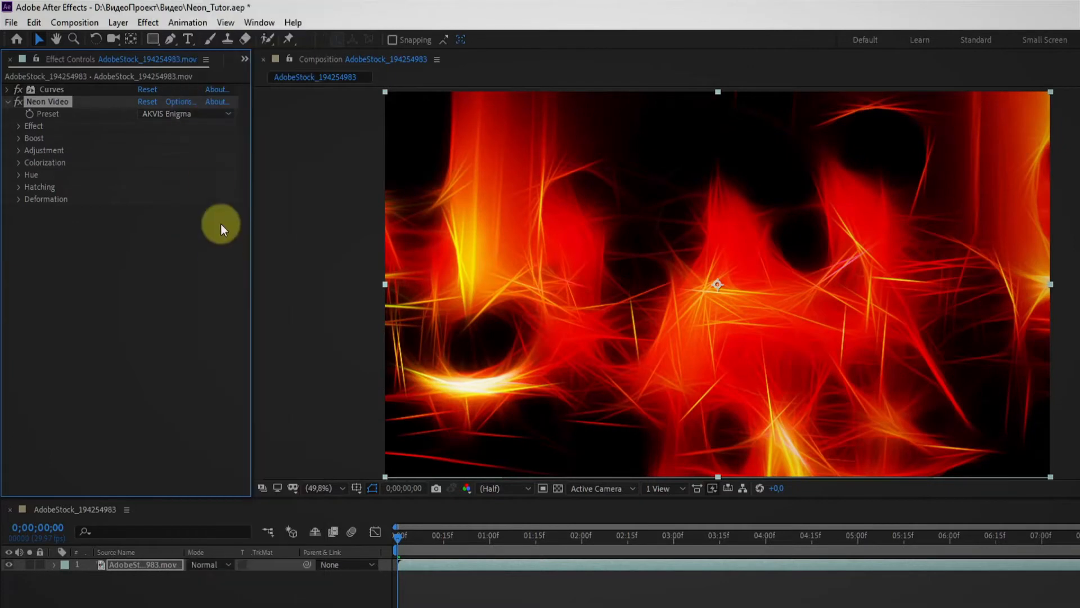
left_click(226, 113)
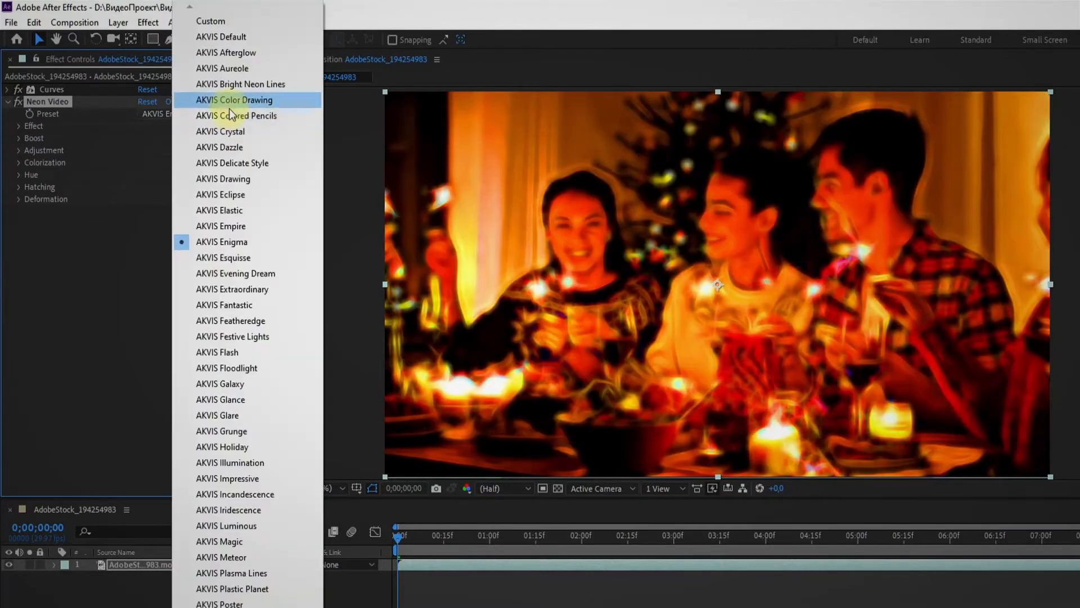
left_click(205, 478)
left_click(191, 115)
left_click(201, 36)
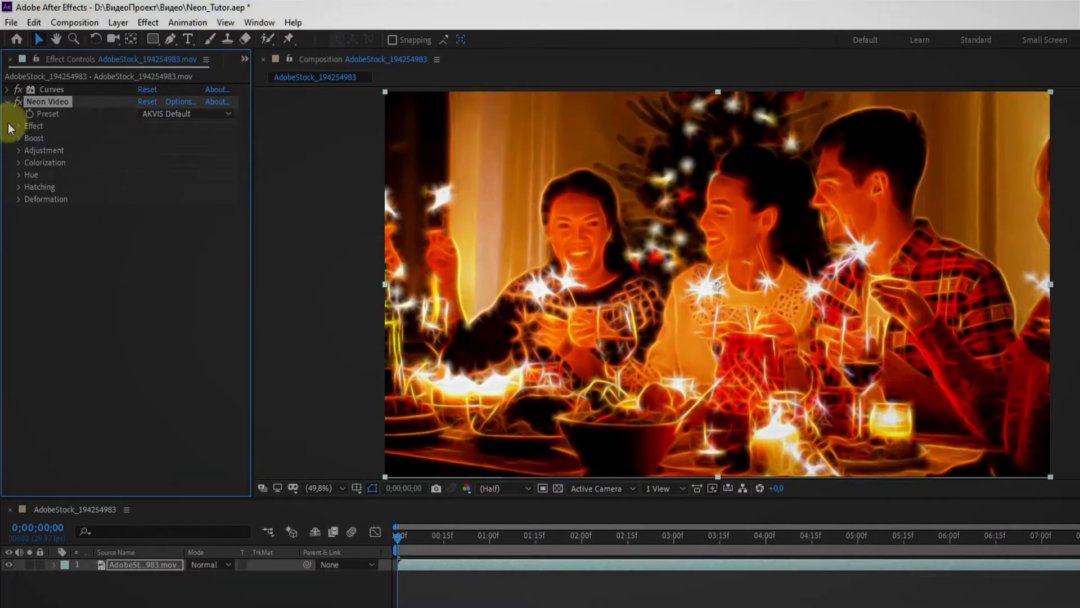
Step: Expand the Effect and Boost settings of Neon Video, test Inversion, and set Glow Intensity to 15
left_click(19, 126)
left_click(18, 224)
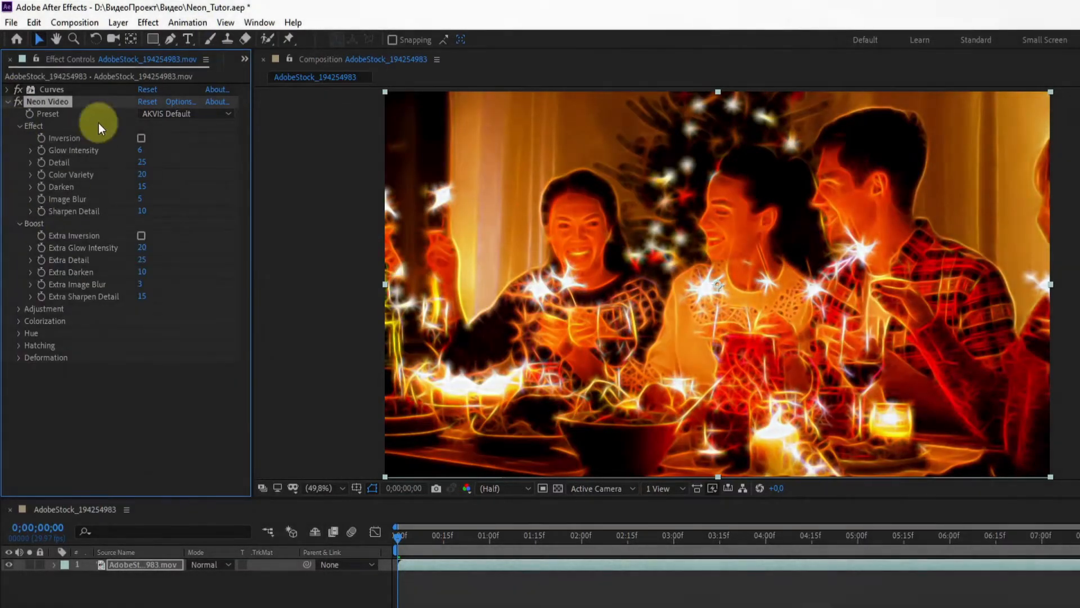
left_click(141, 138)
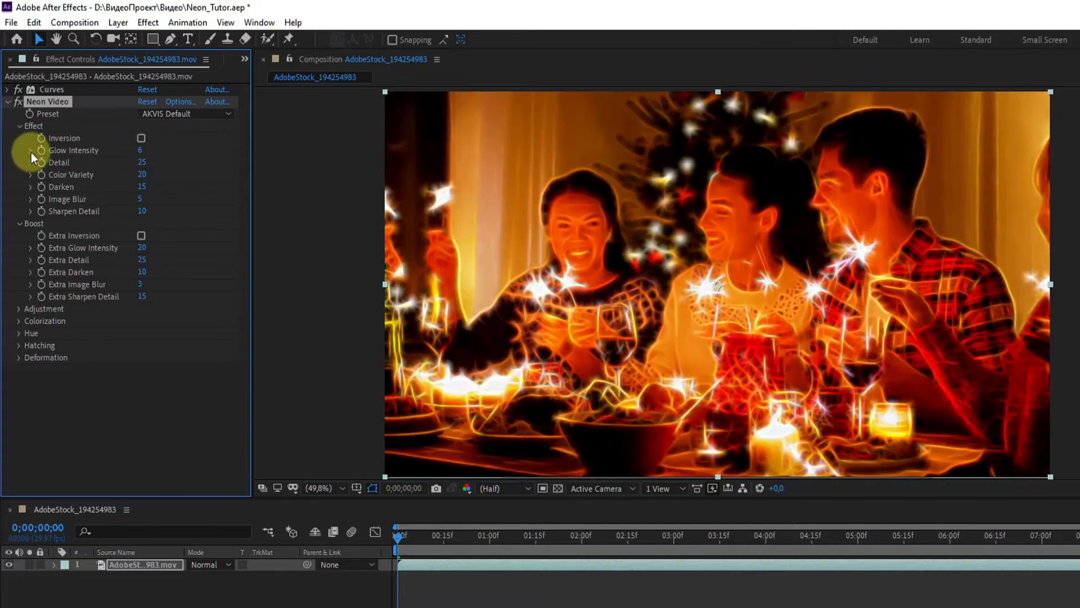
left_click(31, 151)
left_click_drag(88, 171, 79, 168)
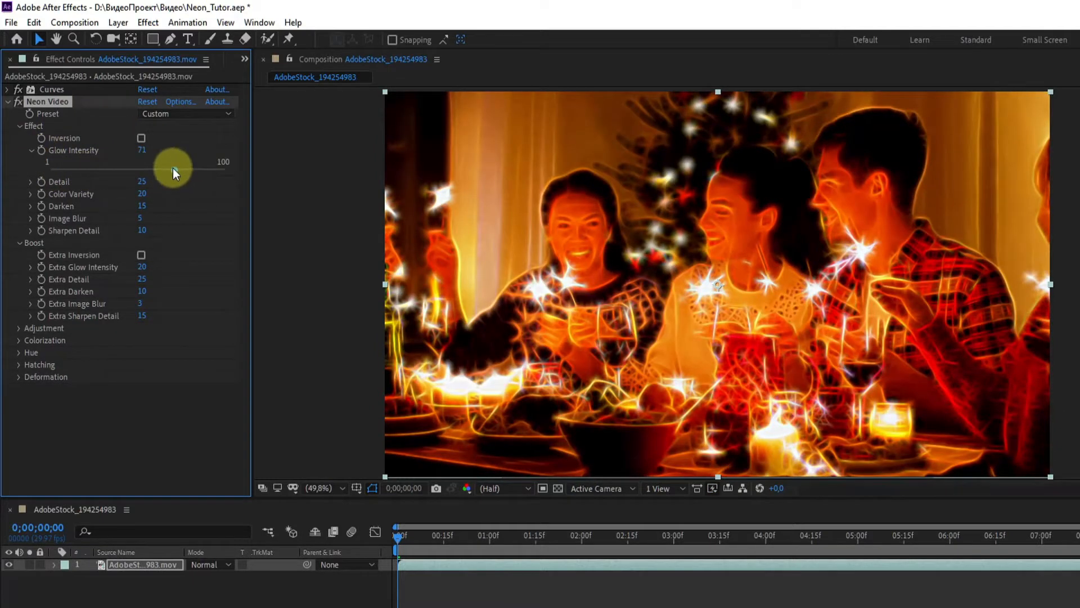
Step: Set Detail to 13, Color Variety to 11, Darken to 7, Image Blur to 2 and Sharpen Detail to 0
left_click(31, 181)
left_click_drag(106, 201, 20, 295)
left_click(31, 213)
left_click(31, 245)
left_click(30, 276)
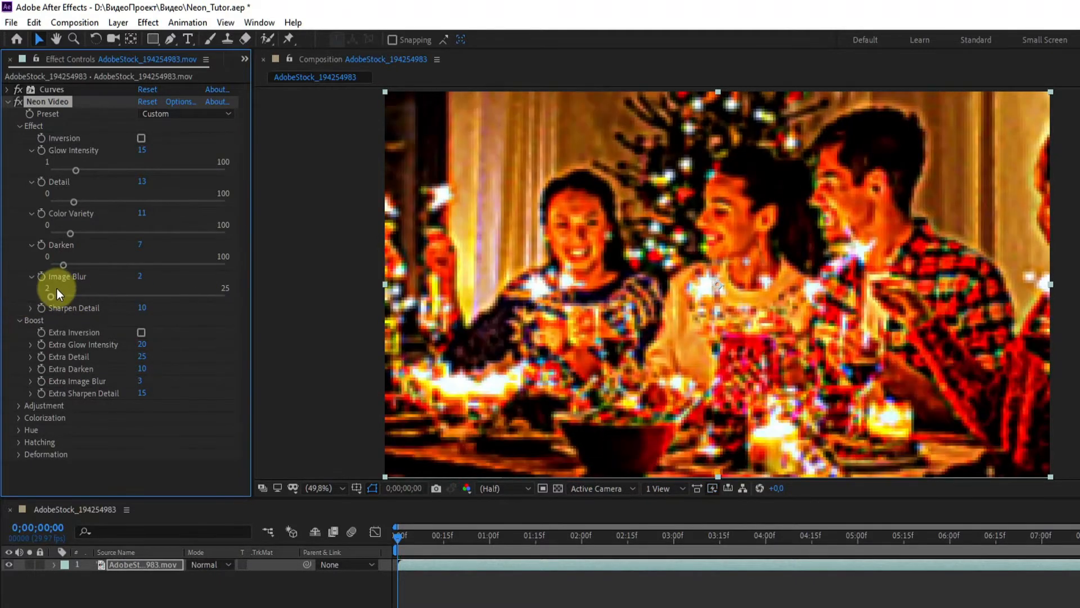
left_click(31, 308)
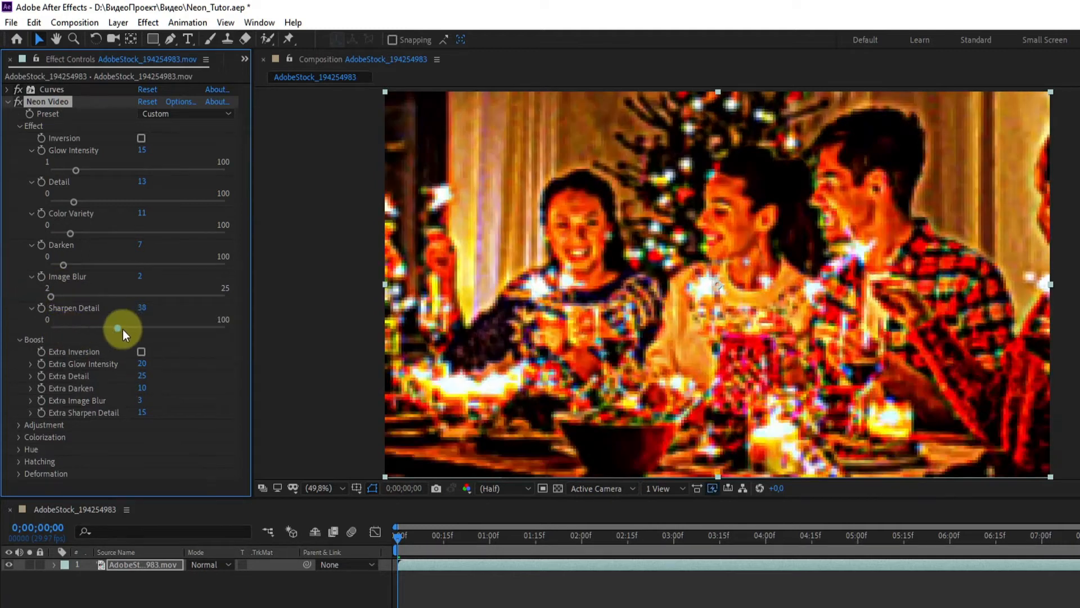
left_click_drag(73, 328, 43, 327)
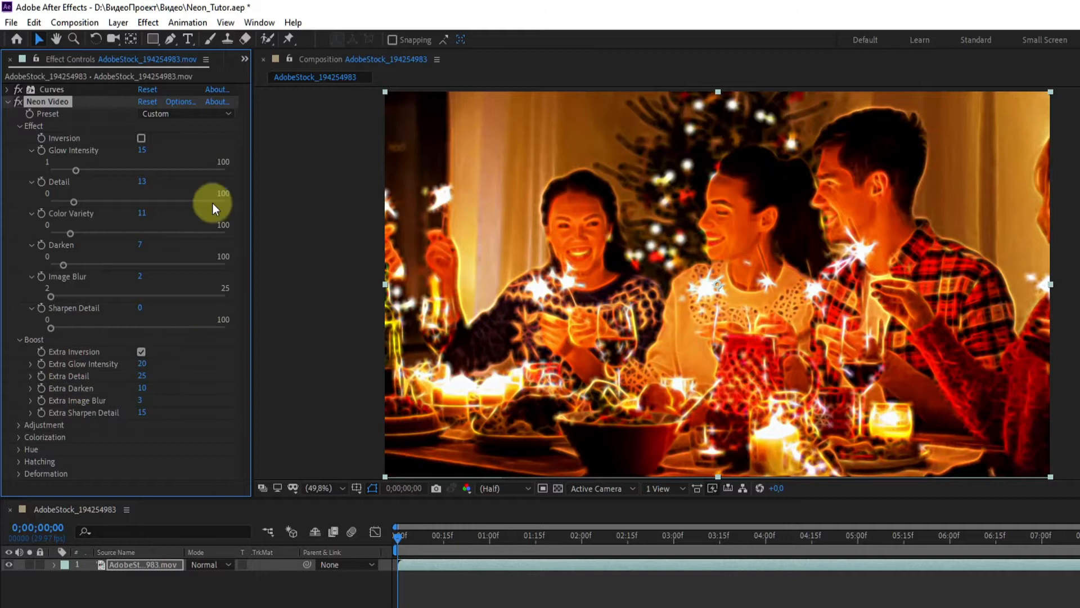
Step: Test the inverted look, leave both inversion options off, and set Extra Glow Intensity to 91 and Extra Detail to 10
left_click(141, 138)
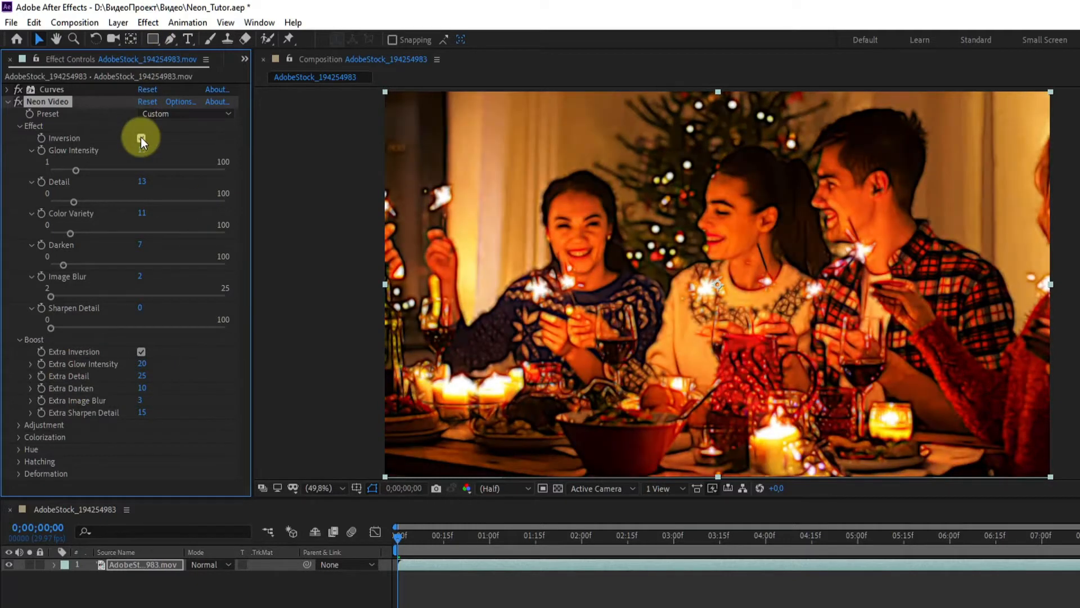
left_click(141, 138)
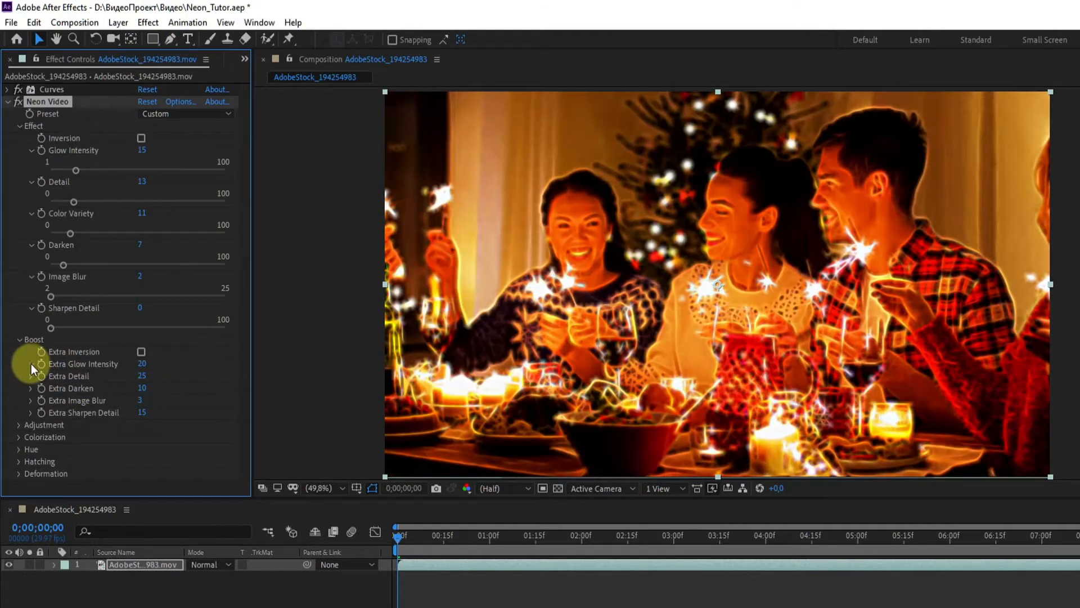
left_click(30, 363)
left_click_drag(87, 383, 194, 382)
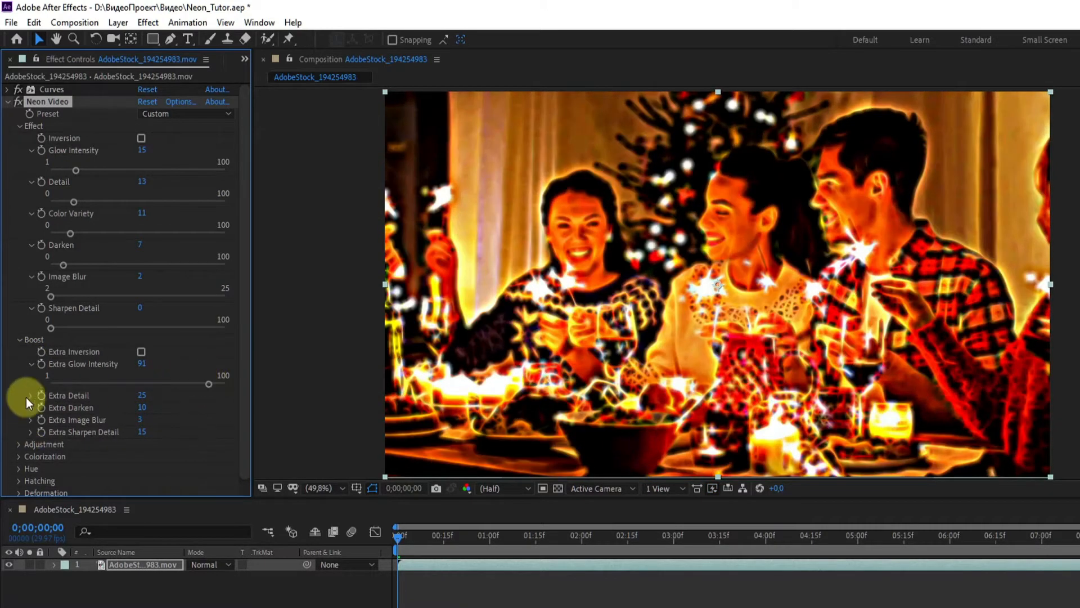
left_click(29, 395)
left_click_drag(93, 414, 67, 414)
Step: Set Extra Darken to 5, Extra Image Blur to 3 and Extra Sharpen Detail to 3 in the Boost settings
scroll(72, 434, "down", 1)
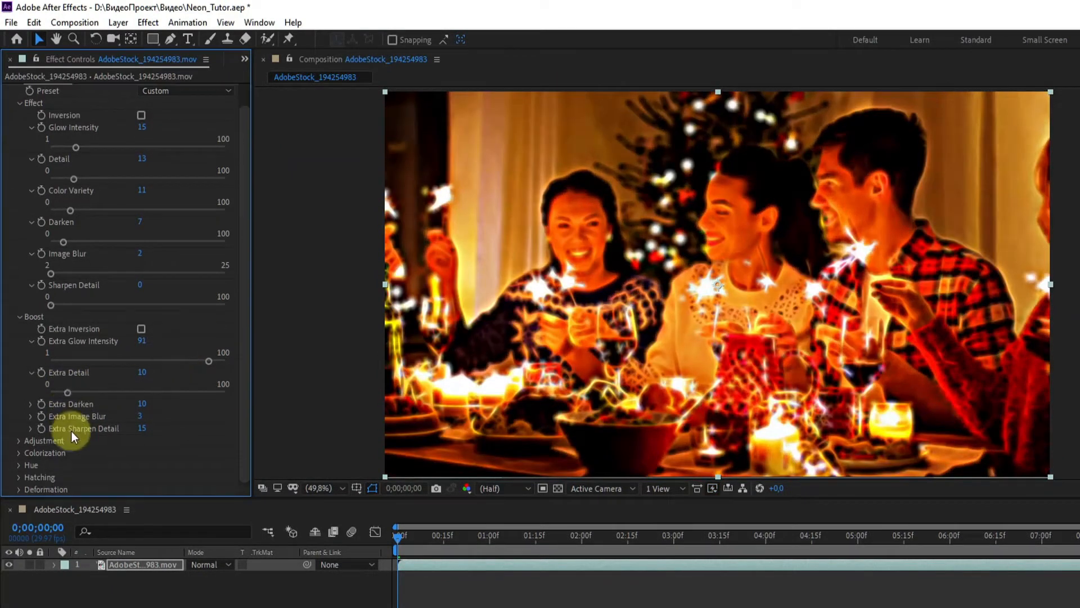
left_click(28, 404)
left_click_drag(79, 424, 59, 452)
left_click(31, 436)
left_click(29, 467)
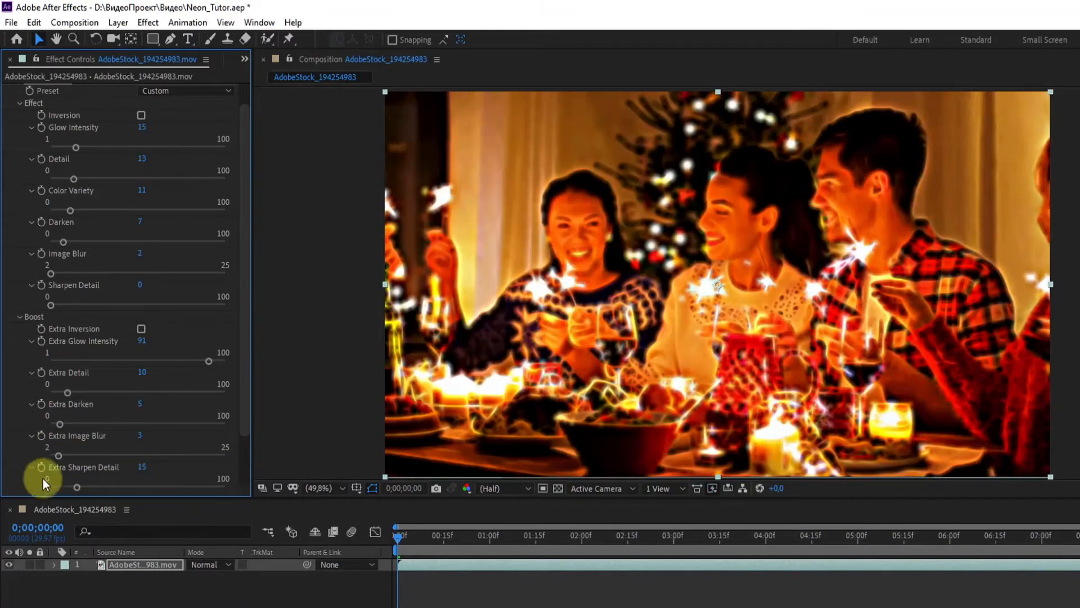
left_click_drag(131, 486, 59, 488)
Step: Try different Brightness, Contrast and Saturation values in the Adjustment settings and return all three to 0
left_click_drag(246, 418, 245, 498)
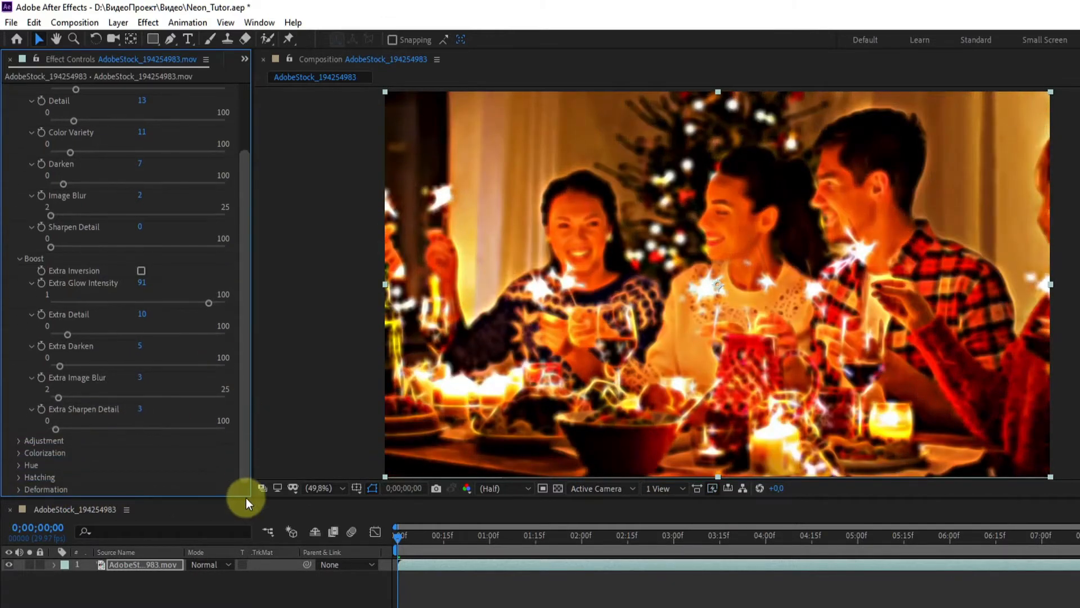
left_click(18, 440)
left_click_drag(238, 400, 237, 431)
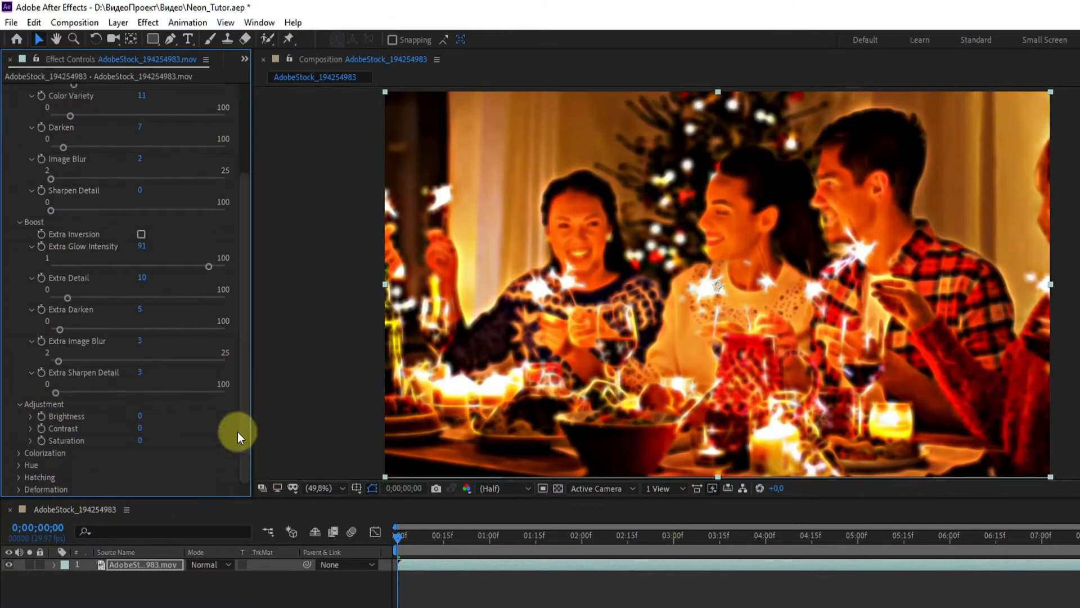
left_click(30, 417)
left_click_drag(153, 439, 138, 467)
left_click(31, 447)
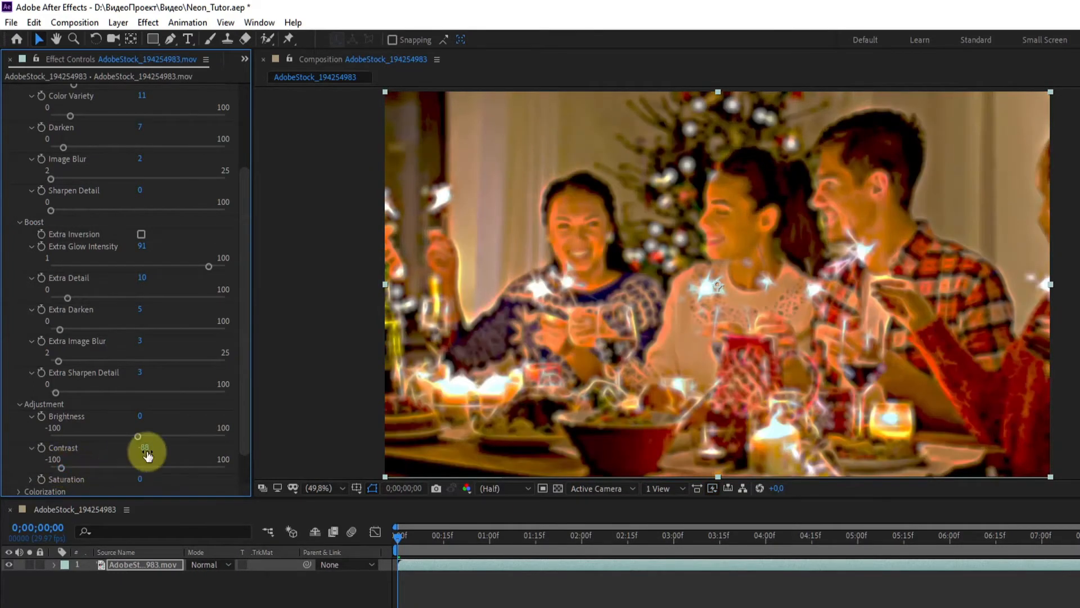
left_click(27, 479)
scroll(169, 467, "down", 3)
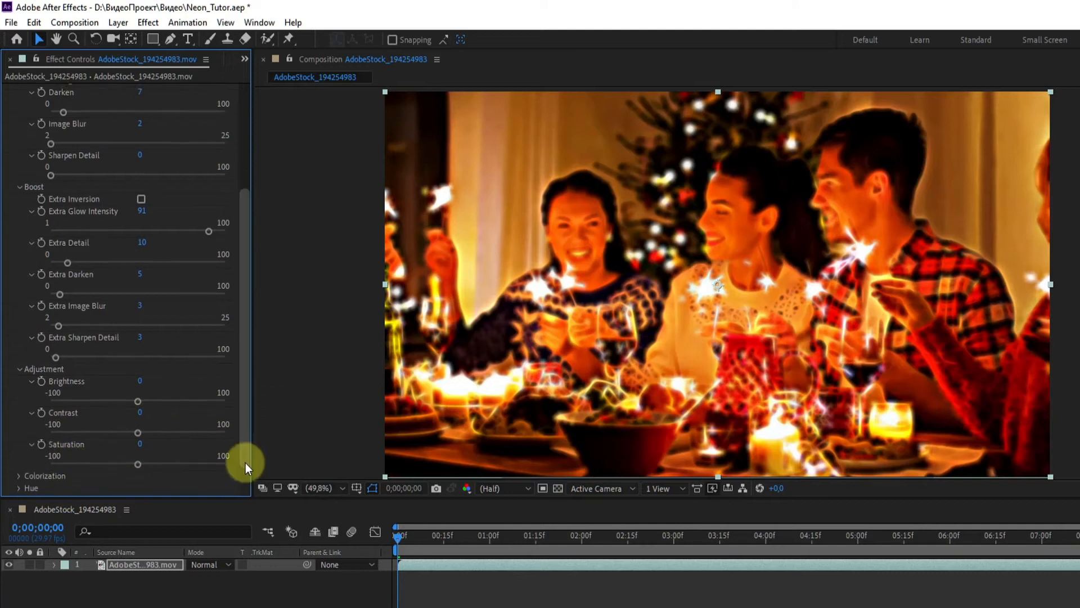
left_click_drag(134, 443, 140, 419)
Step: Enable Colorize, try other tints up to magenta EA00FF, and discard the color change
left_click(19, 453)
left_click(247, 493)
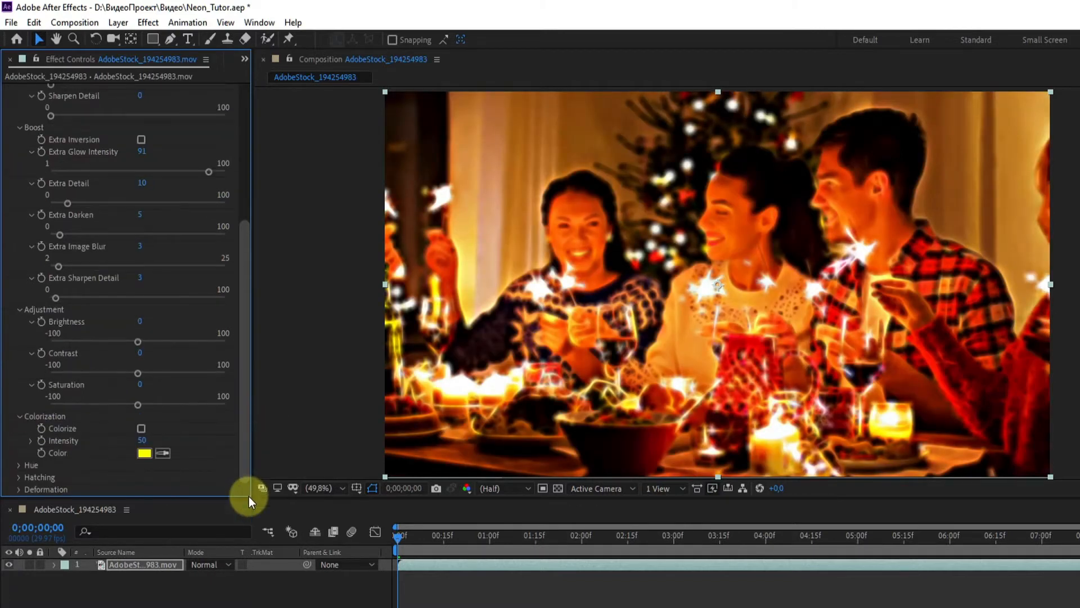
left_click(140, 427)
left_click(144, 453)
left_click_drag(247, 322, 165, 210)
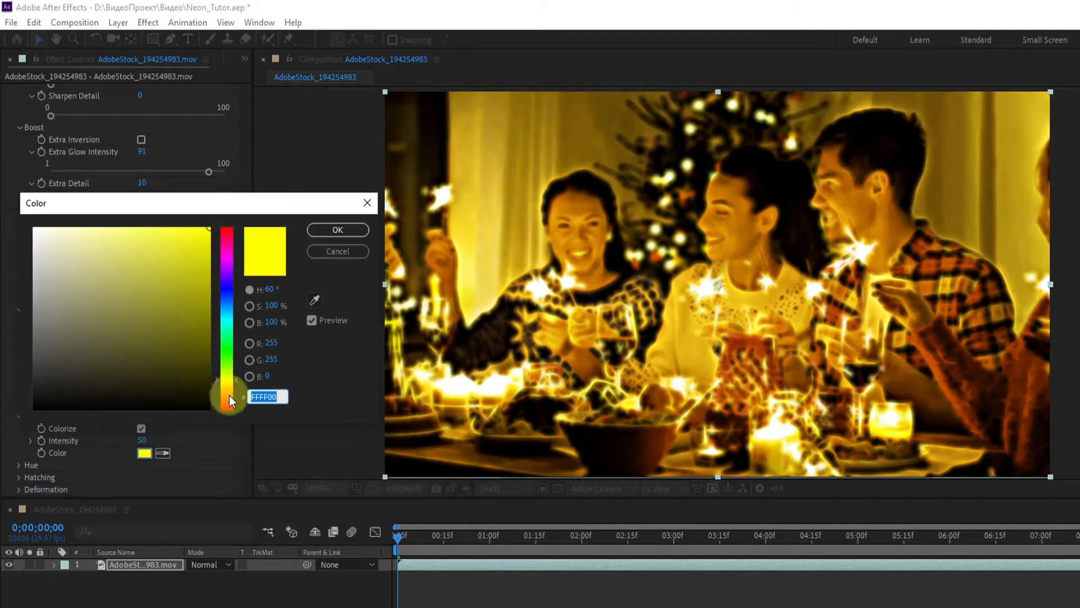
left_click(231, 396)
left_click_drag(231, 396, 232, 261)
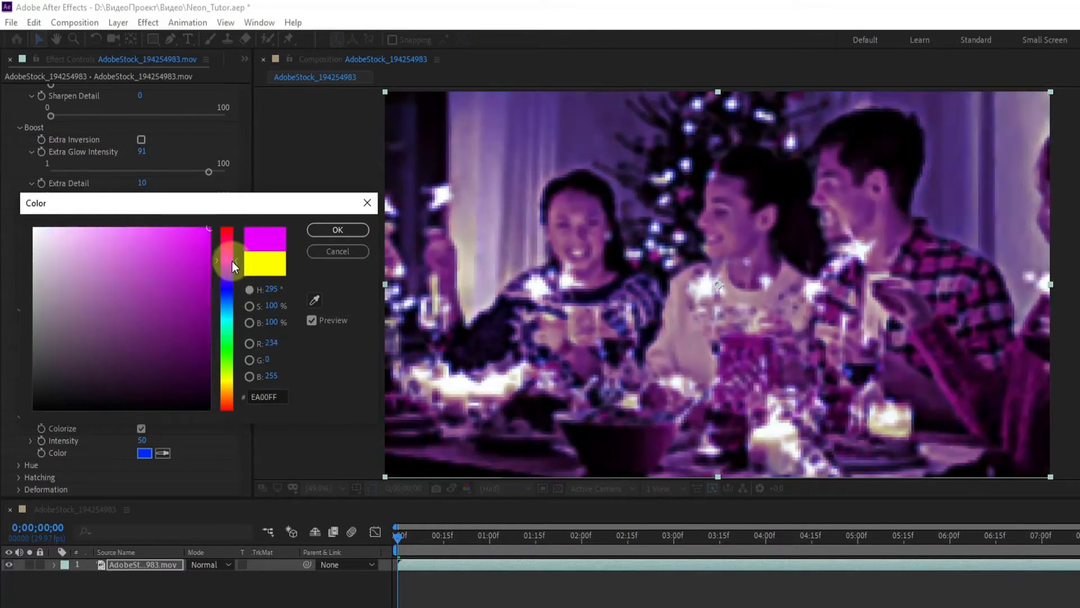
left_click(337, 250)
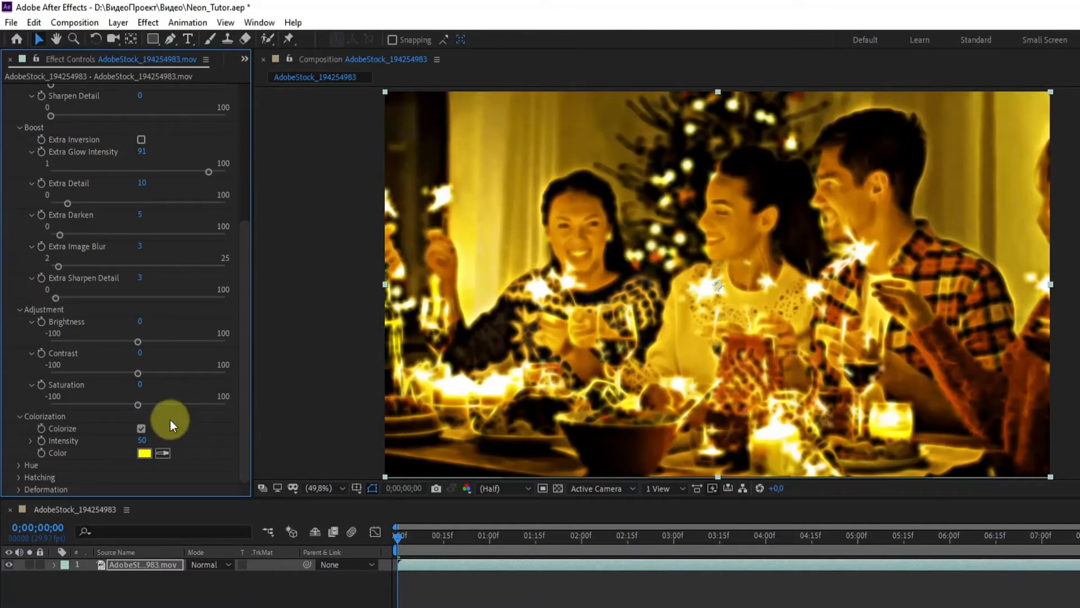
Step: Set the colorization Intensity to 1 and turn Colorize off
mouse_move(144, 441)
left_mouse_down()
mouse_move(2, 443)
mouse_move(144, 441)
left_mouse_up()
left_click(144, 441)
key("Return")
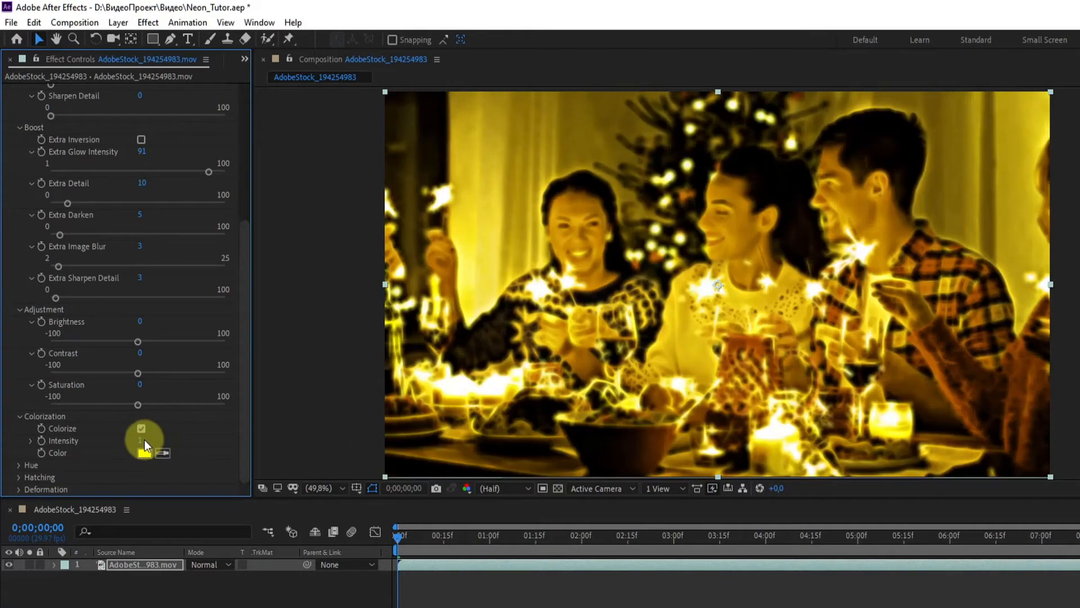
left_click(141, 427)
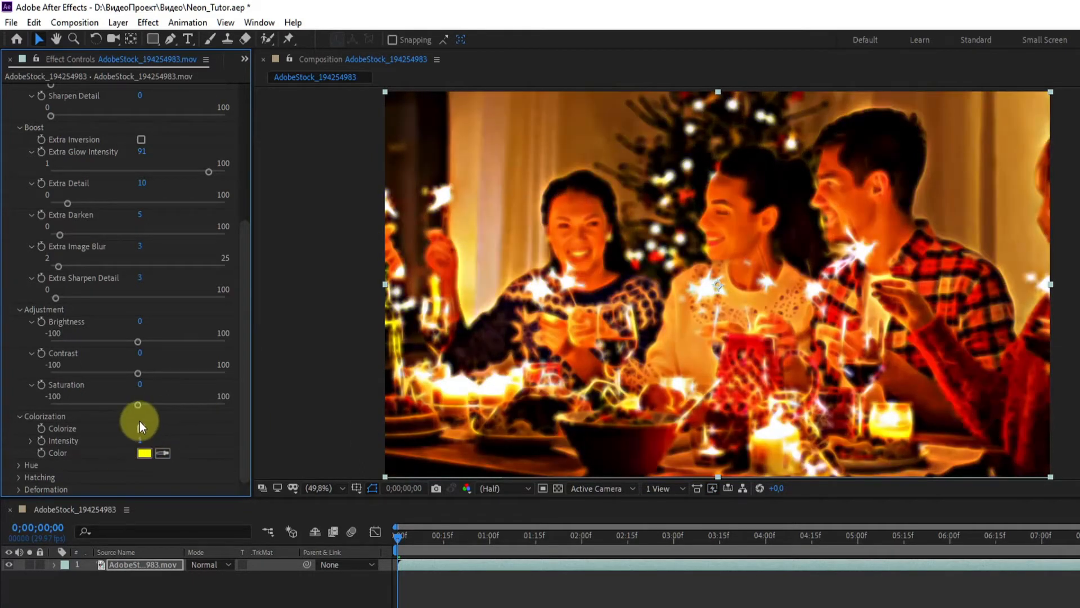
Step: Try a Shift in Light of -150 in the Hue settings and reset it to 0
left_click(18, 464)
scroll(231, 448, "down", 2)
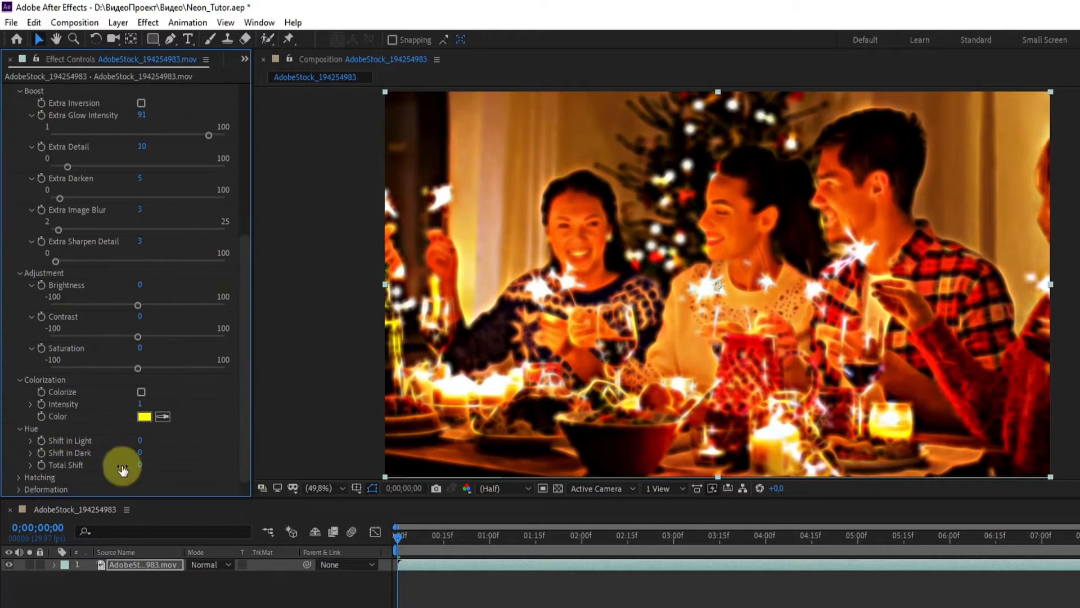
left_click(29, 442)
left_click_drag(135, 460, 66, 463)
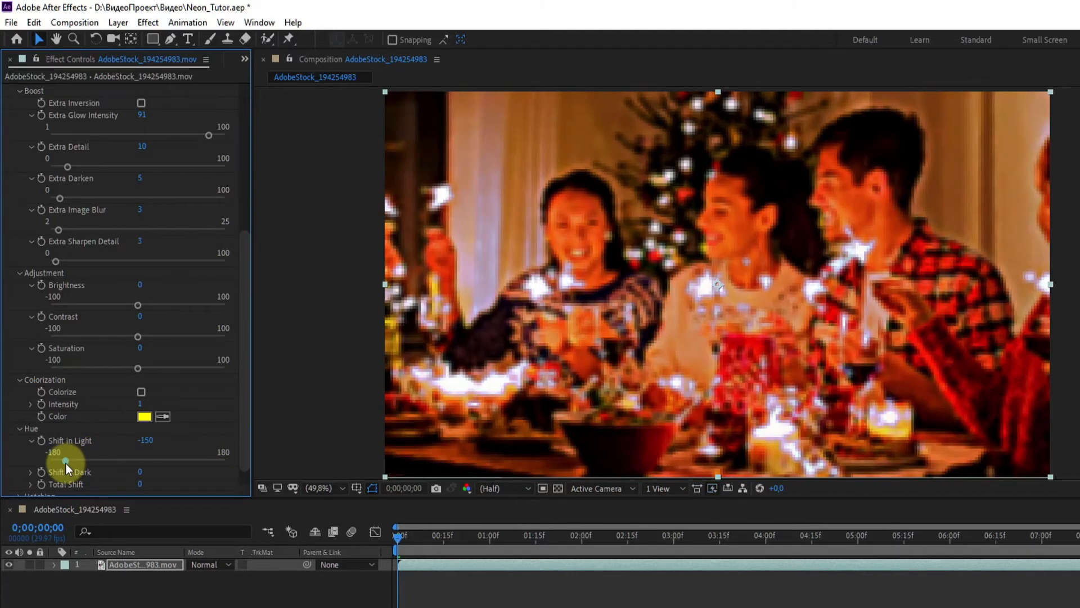
left_click(145, 441)
type("0")
key("Return")
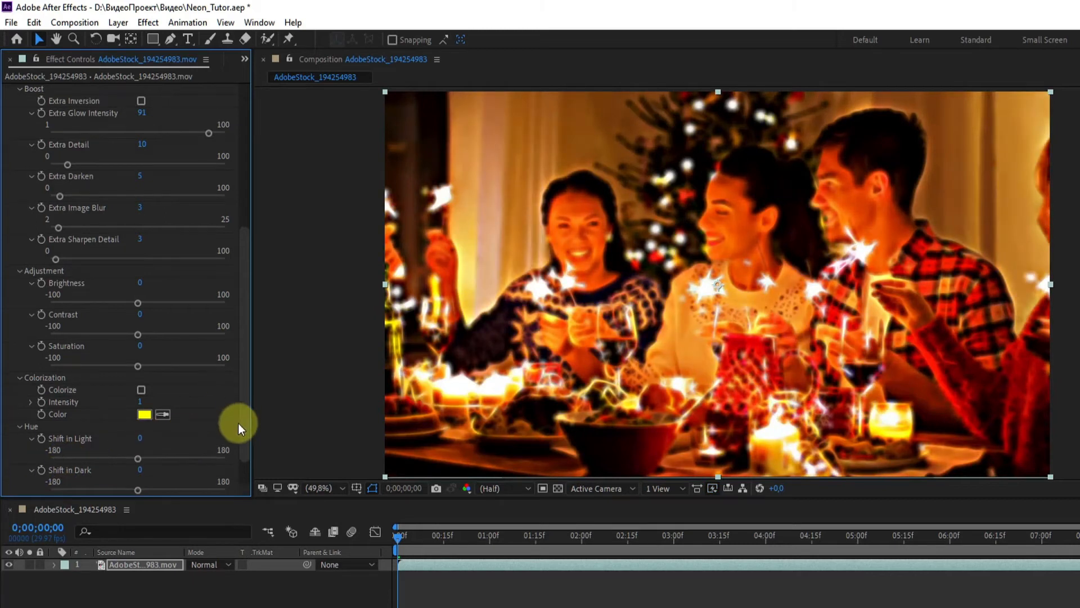
Step: Try a Shift in Dark of about 112 in the Hue settings and reset it to 0
scroll(163, 471, "down", 2)
left_click_drag(137, 451, 192, 454)
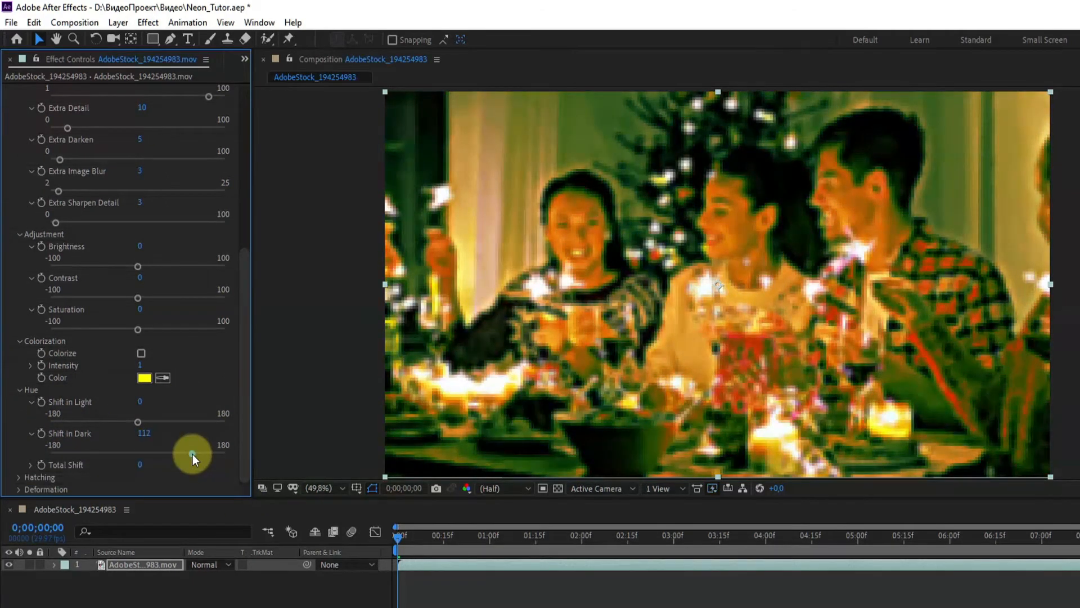
left_click(144, 433)
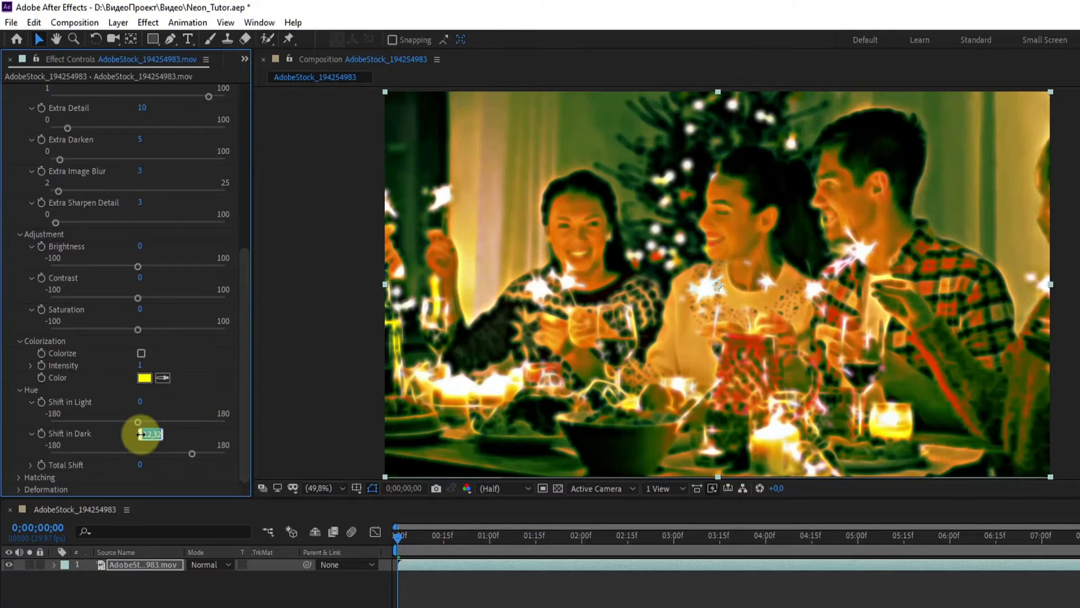
type("0")
key("Return")
Step: Try a different Total Shift in the Hue settings and reset it to 0
left_click_drag(140, 481, 67, 490)
left_click(148, 465)
type("0")
key("Return")
Step: Set the Hatching Intensity to 14, Stroke Length to 40 and Angle to -242°
scroll(178, 463, "down", 1)
scroll(239, 435, "down", 3)
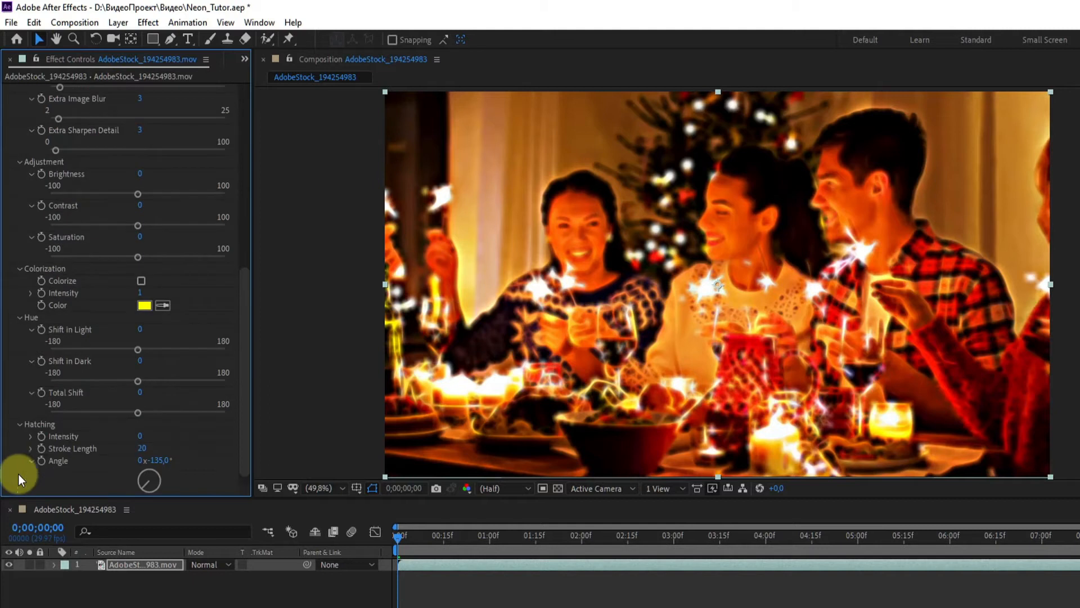
scroll(239, 434, "down", 1)
mouse_move(140, 424)
left_mouse_down()
mouse_move(199, 437)
mouse_move(159, 475)
left_mouse_up()
mouse_move(143, 437)
left_mouse_down()
mouse_move(112, 448)
mouse_move(147, 427)
mouse_move(107, 432)
left_mouse_up()
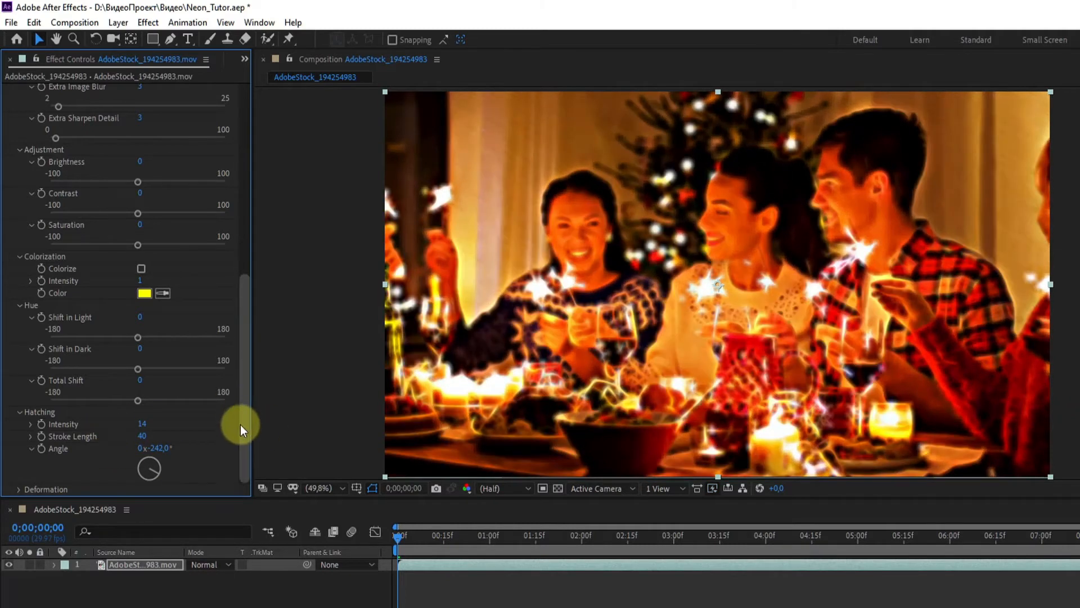
Step: Try a Deformation Strength of 100 with different Deformation Size values, and remove the distortion
left_click(19, 490)
scroll(228, 442, "down", 2)
left_click_drag(140, 452, 465, 458)
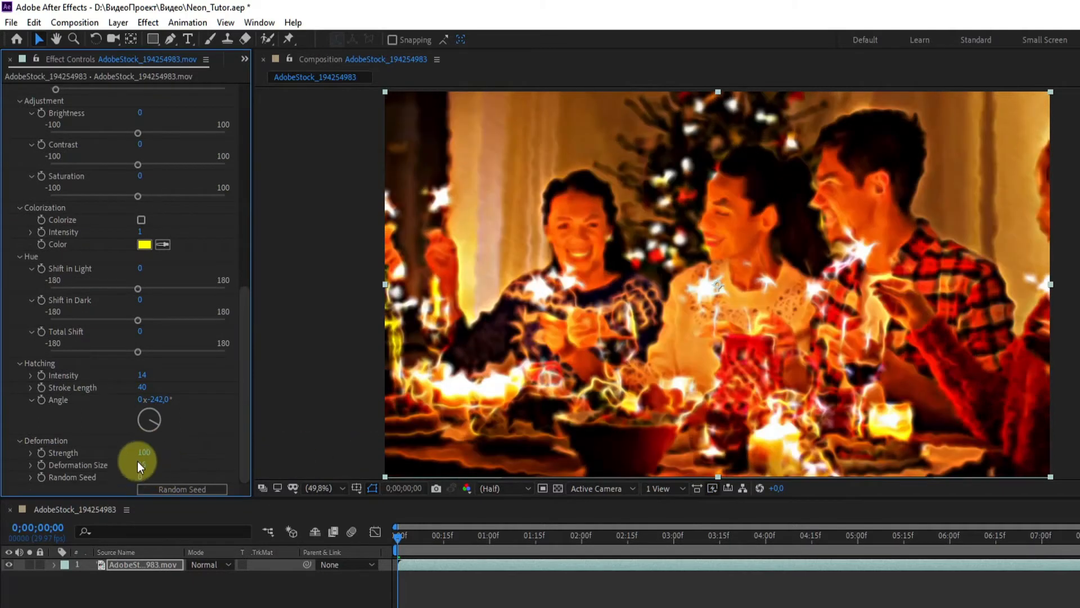
left_click_drag(141, 467, 569, 445)
left_click_drag(145, 471, 42, 488)
left_click(31, 464)
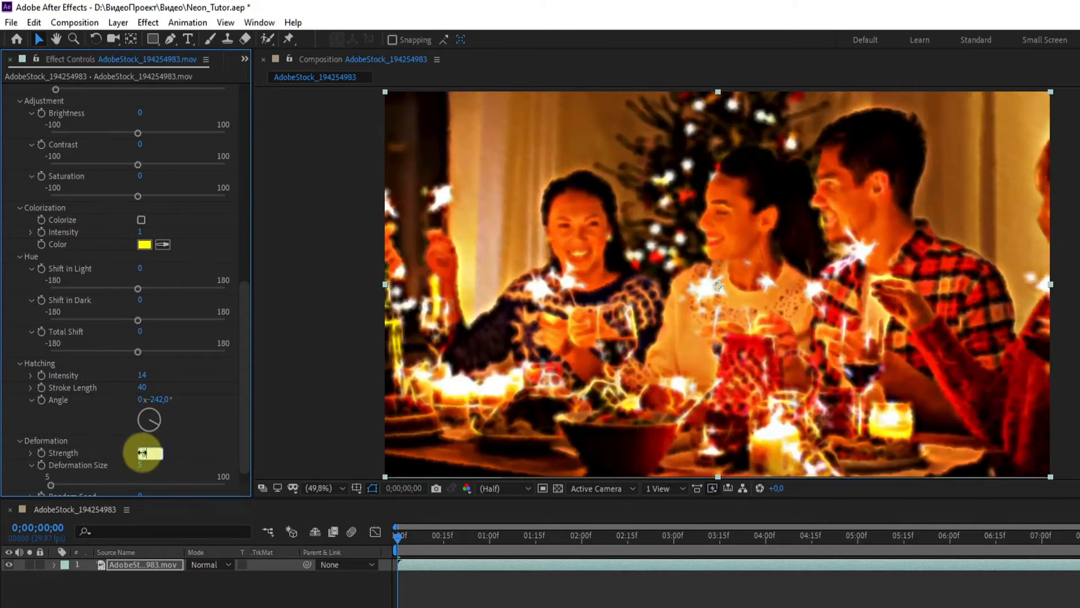
Step: Set the main Glow Intensity to 49 and Detail to 28 in Neon Video, and preview the clip from the start
left_click_drag(244, 441, 249, 243)
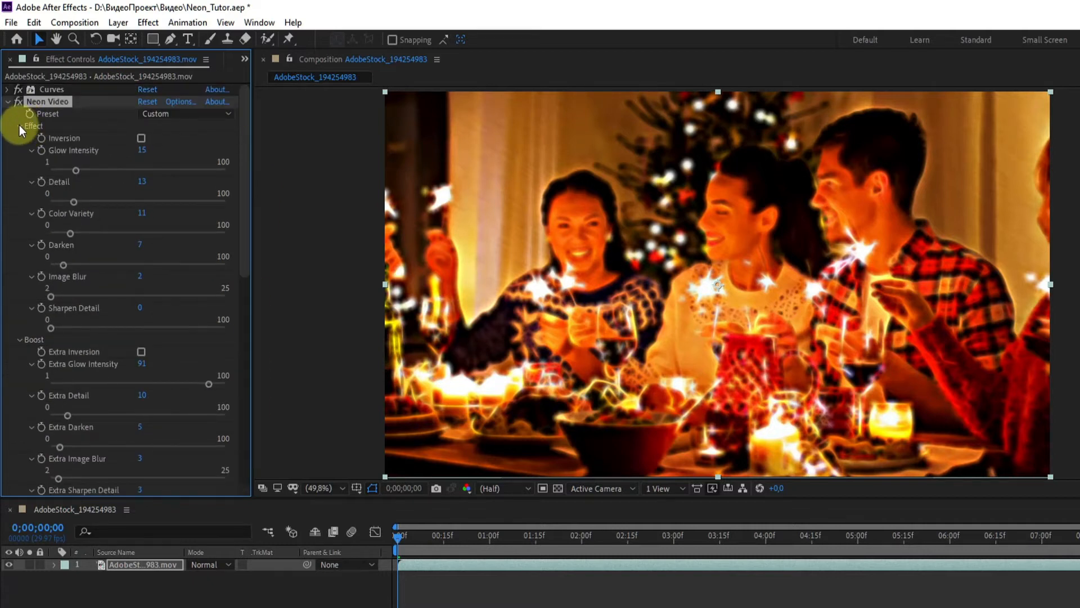
left_click_drag(66, 174, 90, 170)
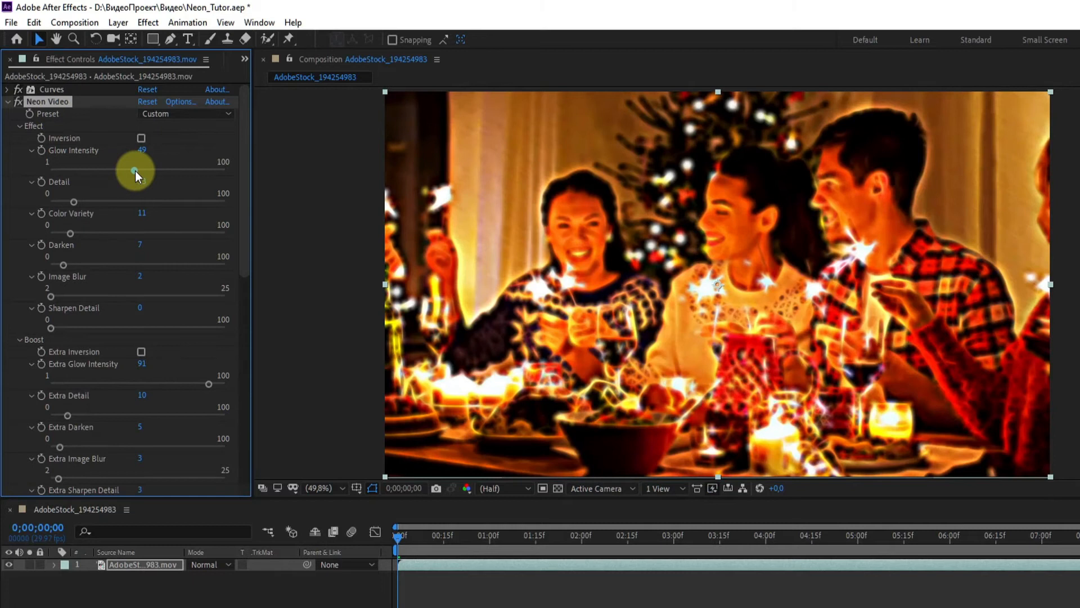
left_click_drag(71, 205, 99, 204)
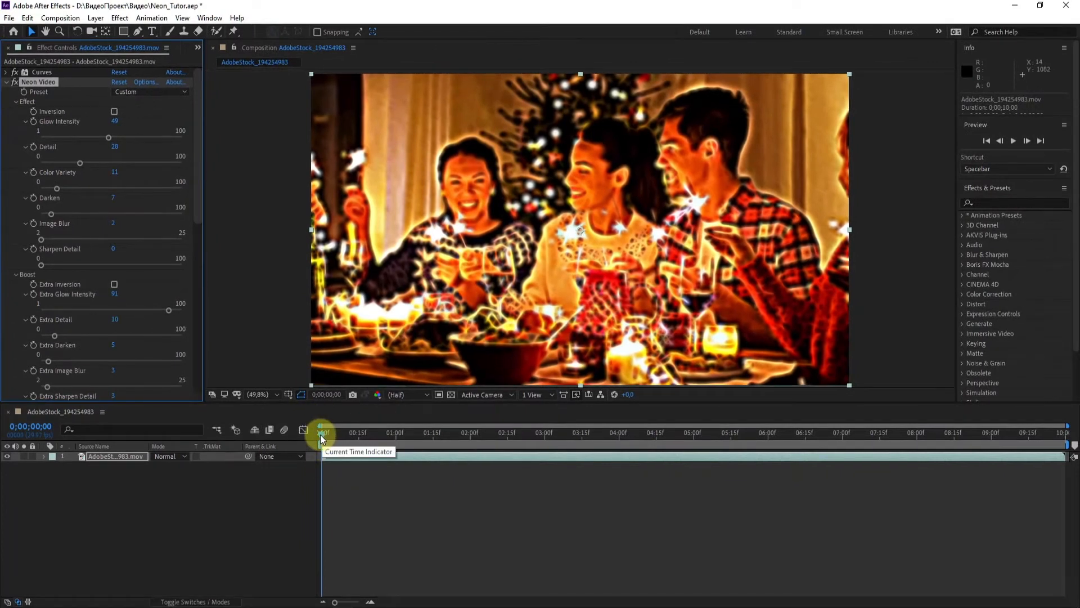
key("space")
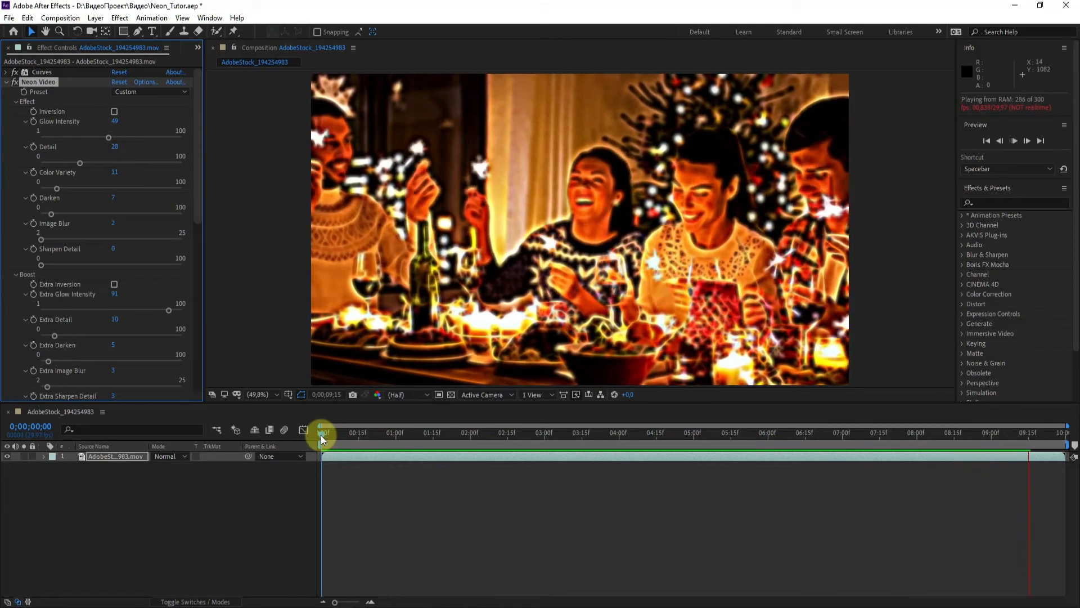
Step: Duplicate the video layer and disable Neon Video on the lower copy, keeping its Curves effect enabled
left_click(425, 458)
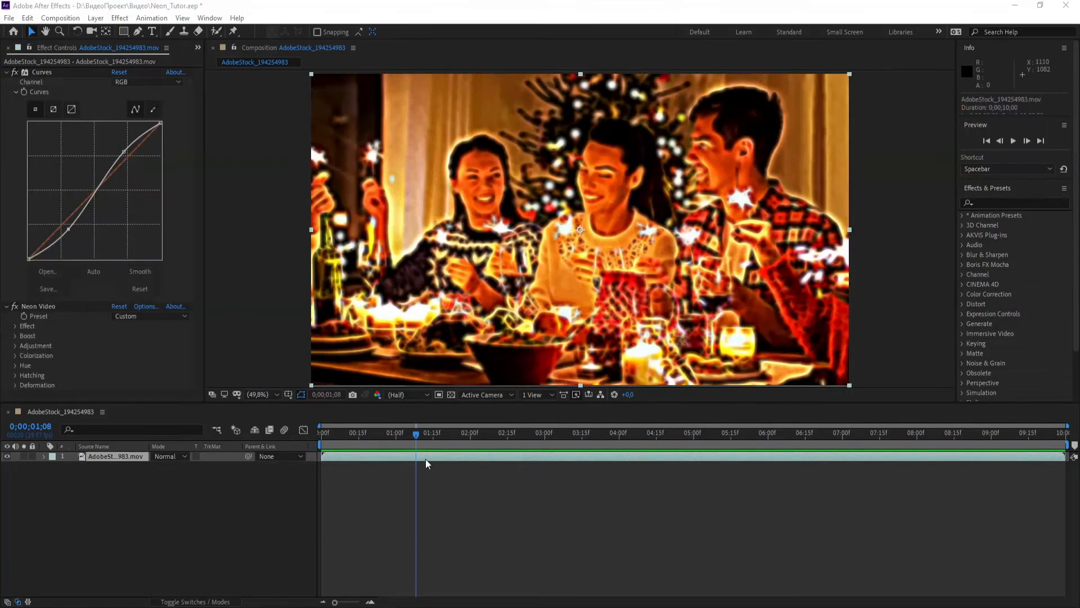
key("ctrl+d")
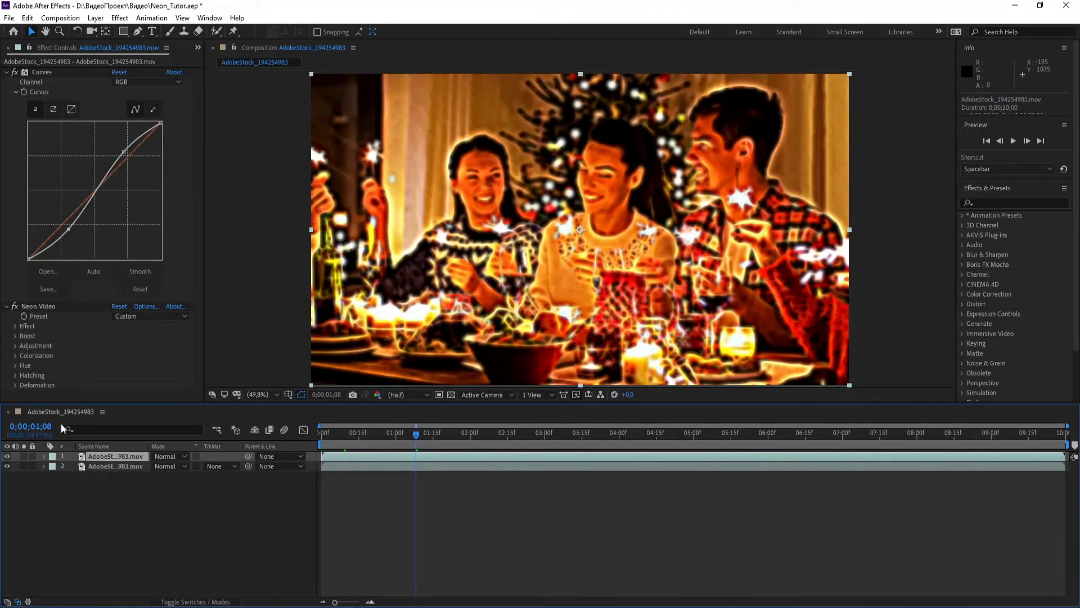
left_click(85, 466)
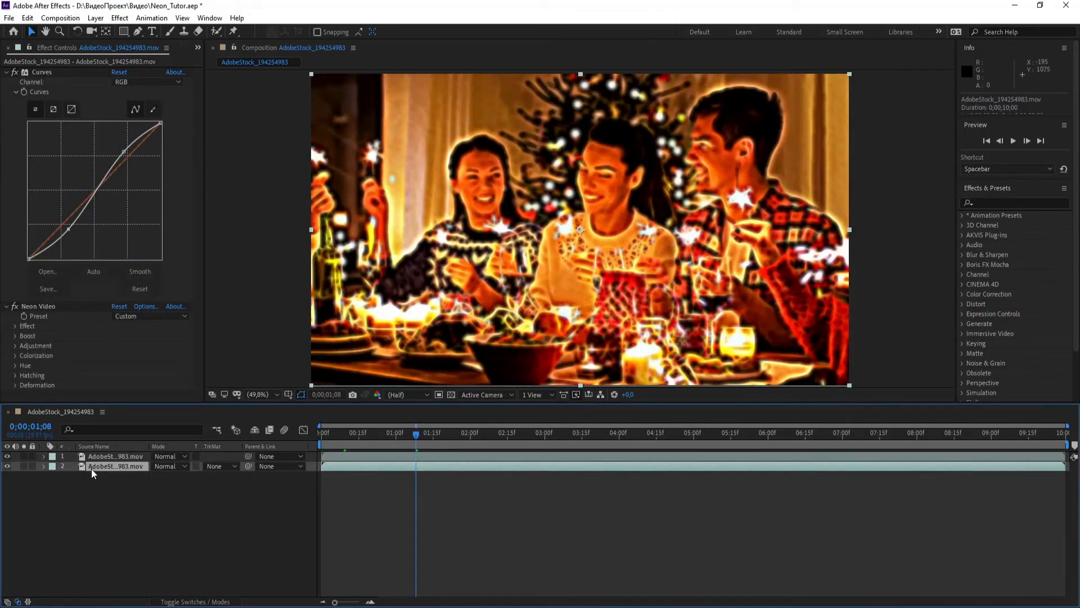
left_click(44, 466)
left_click(53, 476)
left_click(6, 486)
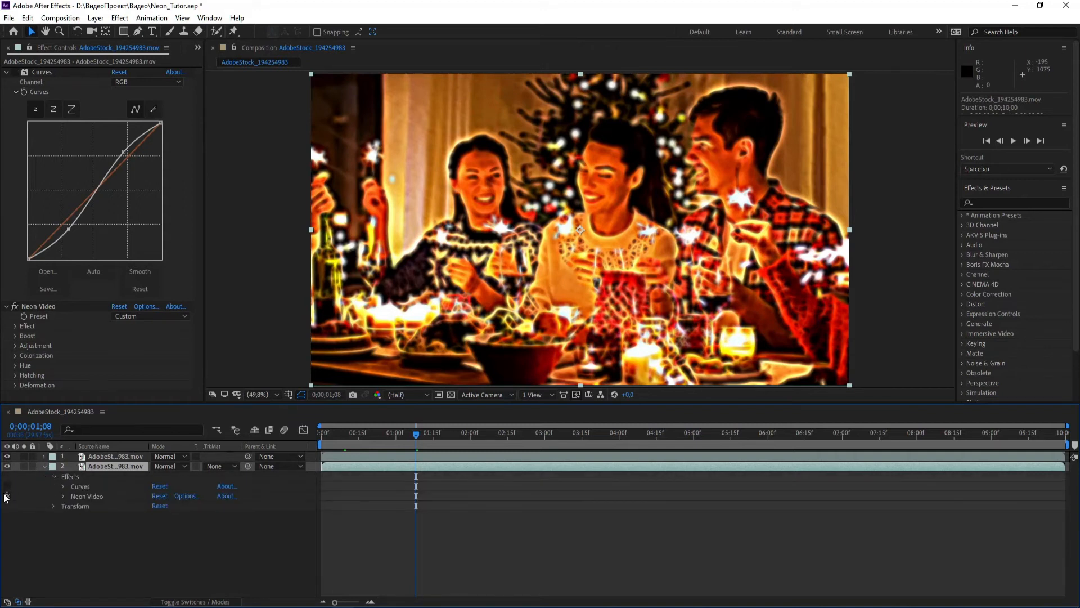
left_click(7, 496)
left_click(7, 486)
Step: Set the upper video layer's blending mode to Screen and preview the blended result
left_click(102, 457)
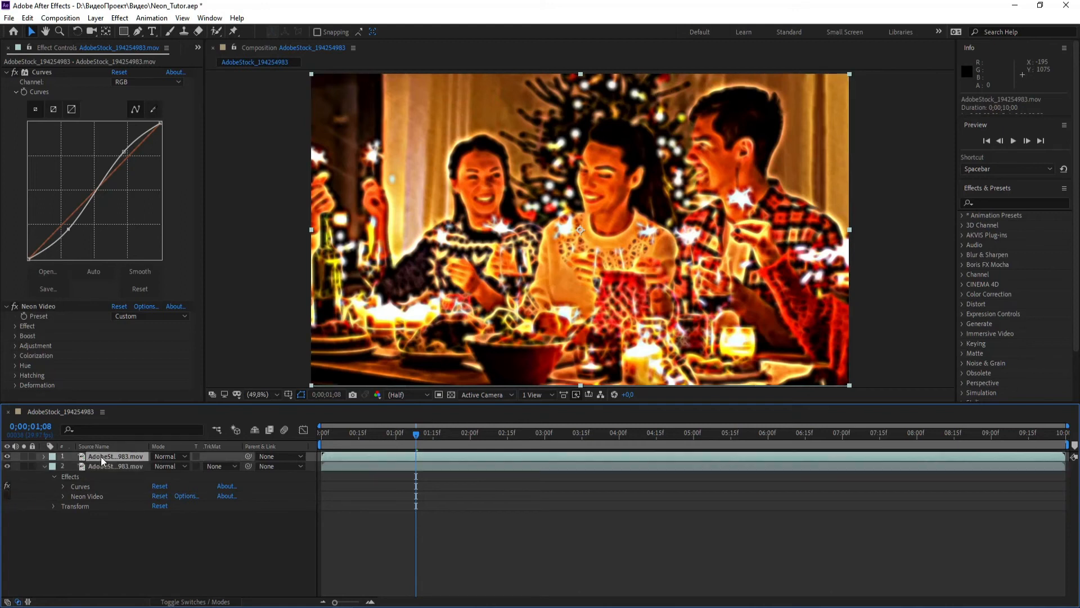
left_click(184, 456)
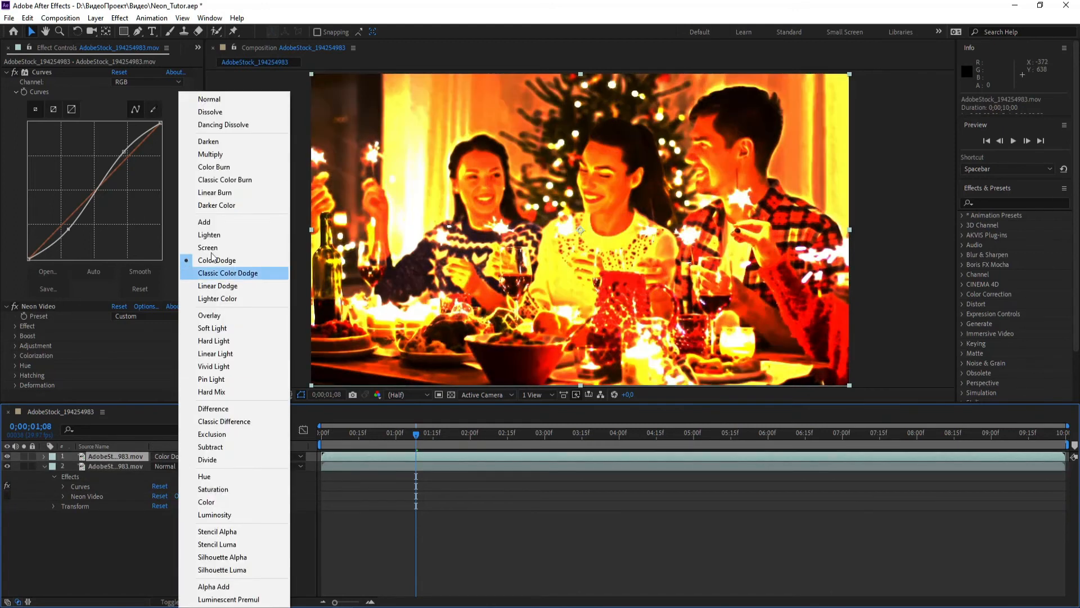
left_click(215, 248)
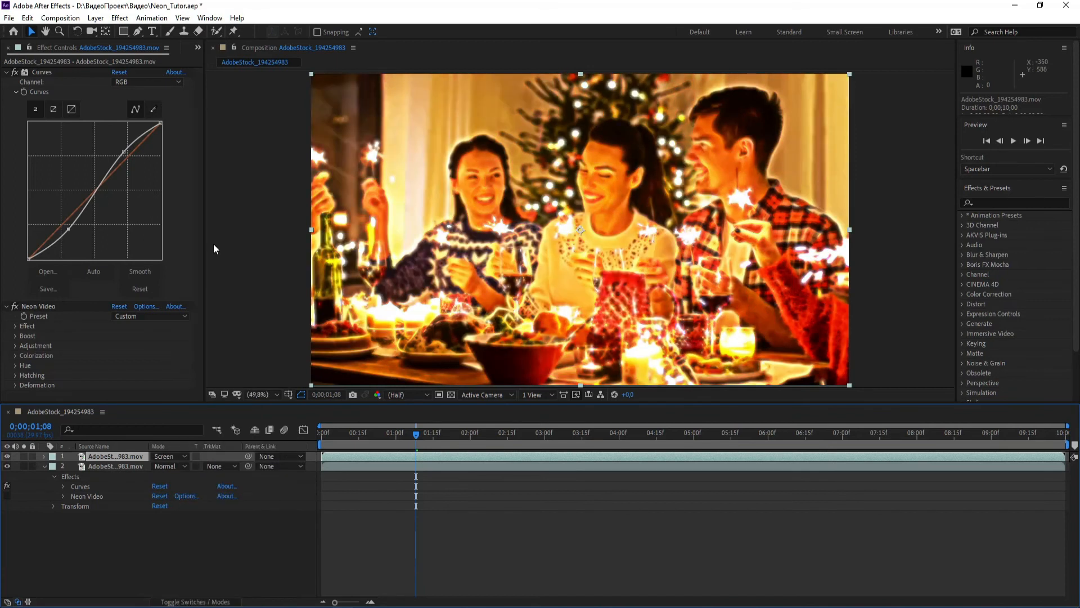
key("space")
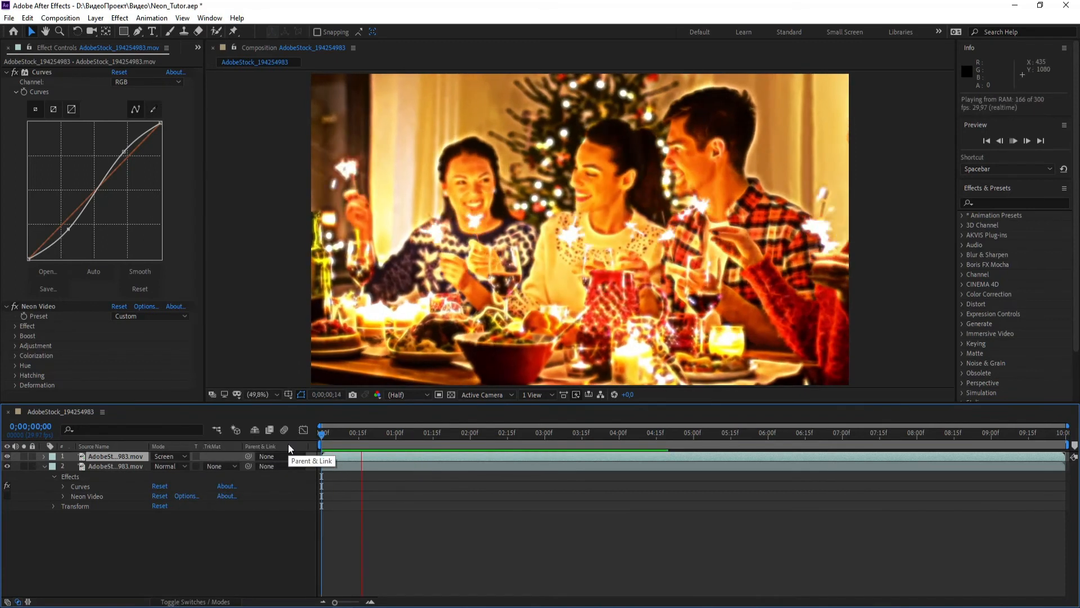